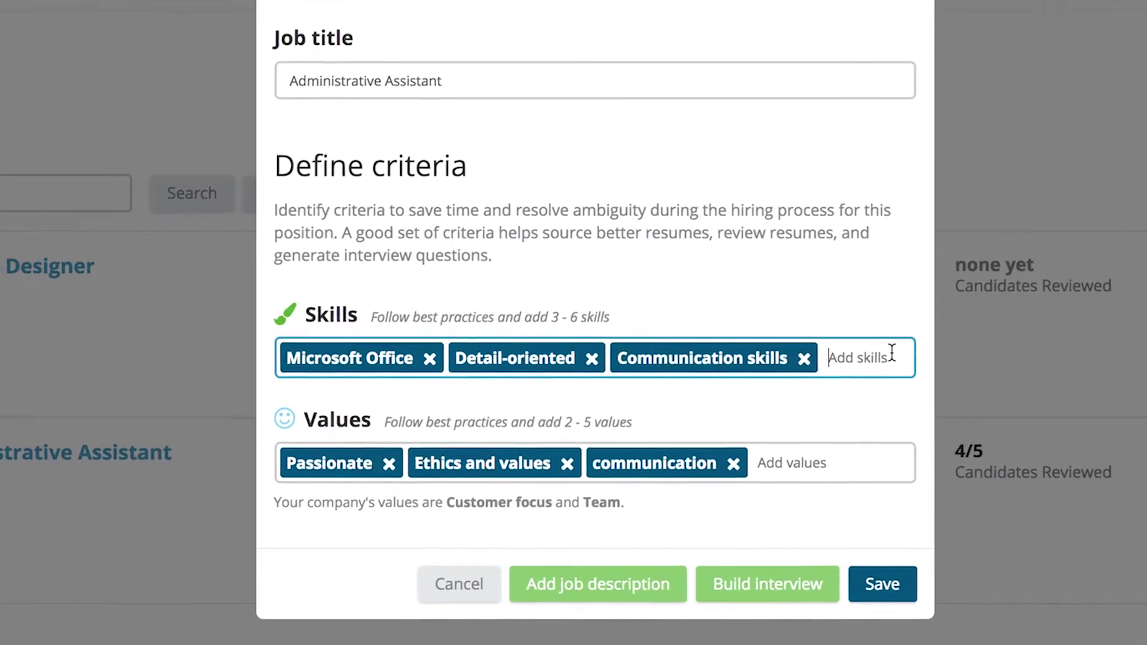
Step: Add the skill "Interpersonal relationships" and remove the value "communication" from the Administrative Assistant job's criteria
type("Interpers")
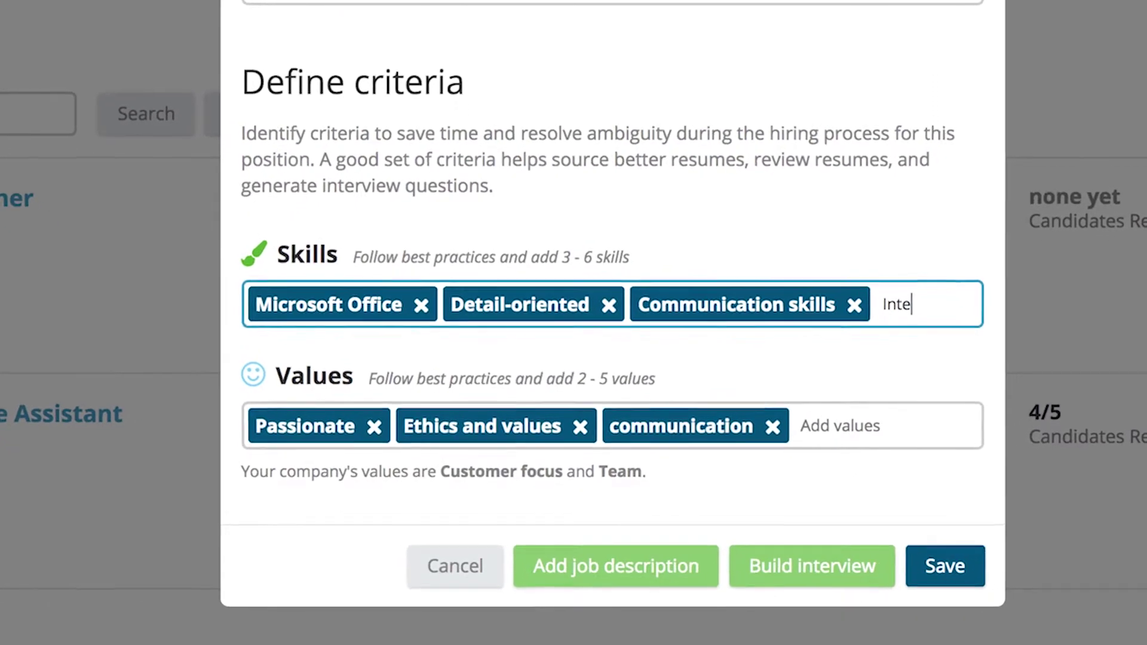
type("on")
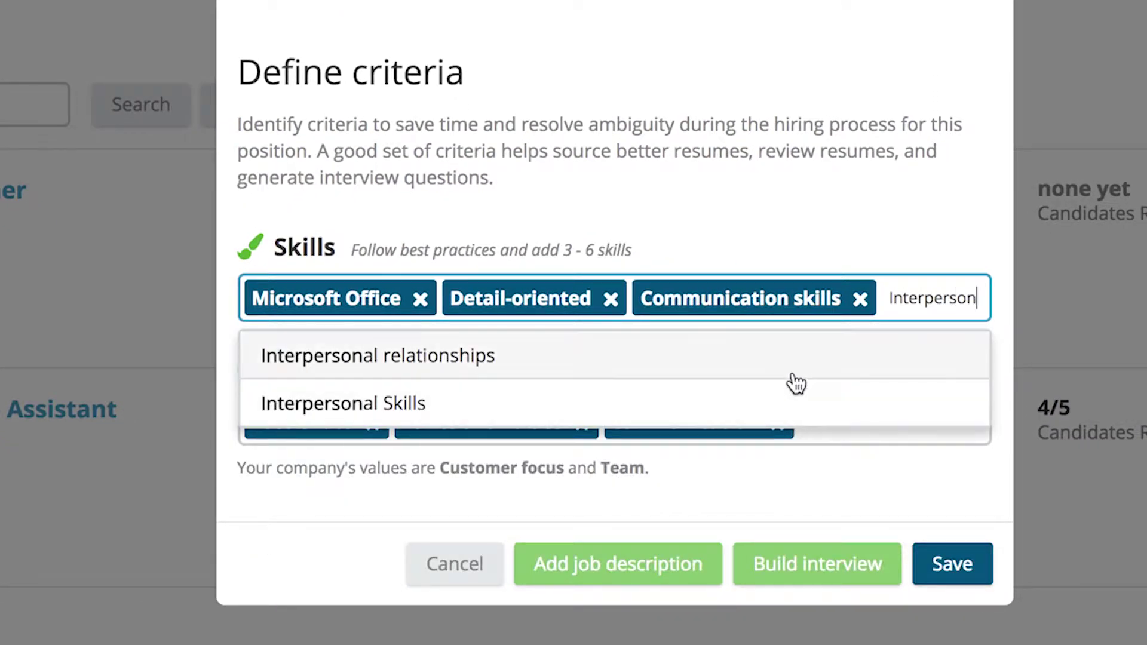
left_click(792, 373)
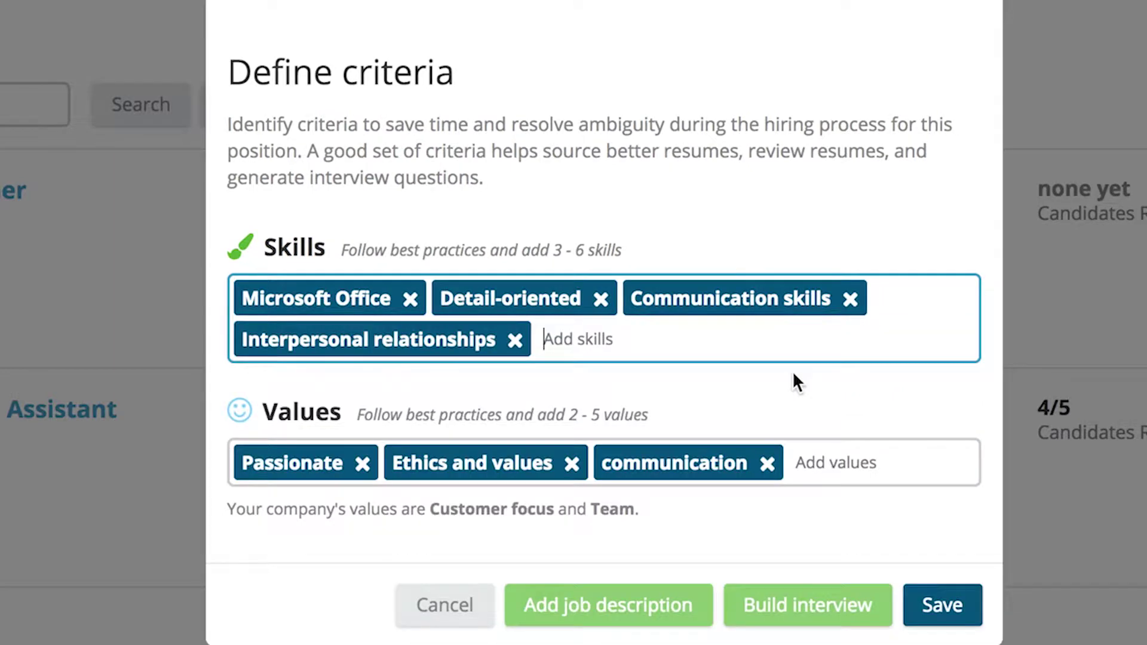
left_click(767, 464)
scroll(763, 463, "down", 1)
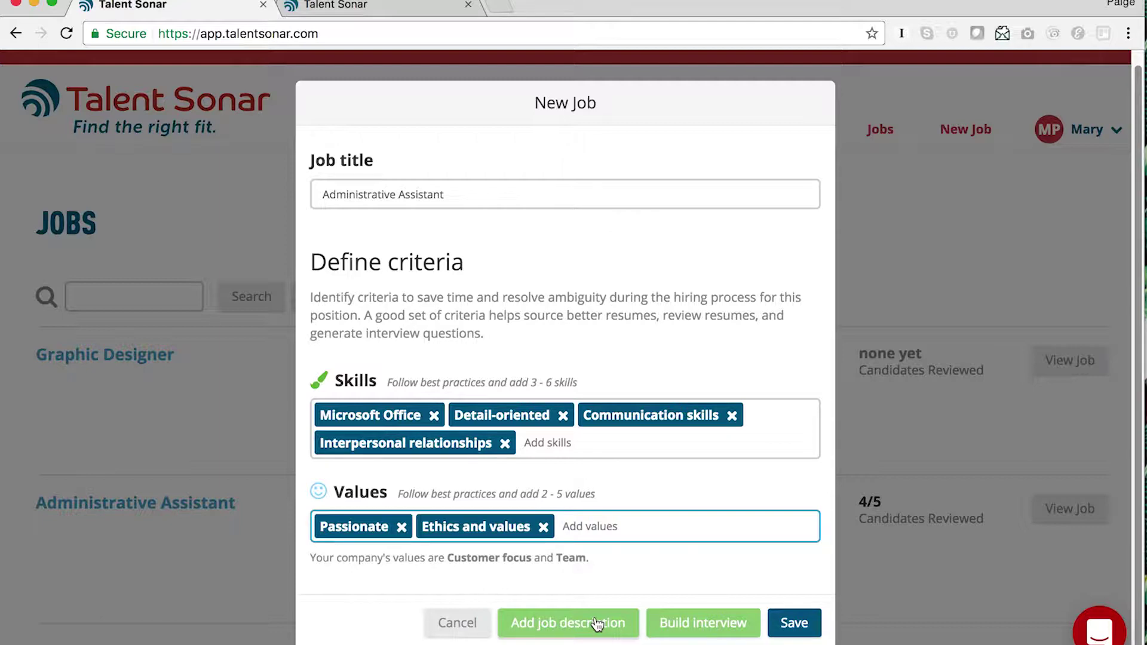
Step: Start a job description for the Administrative Assistant job and paste the copied Executive Assistant text into it
left_click(596, 623)
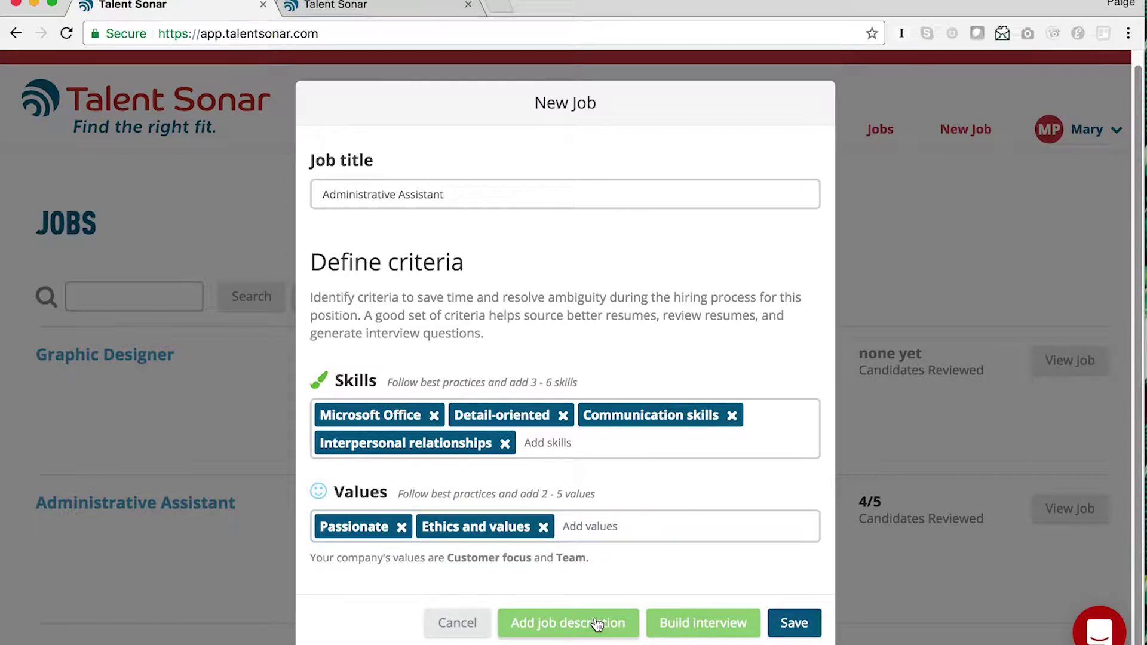
left_click(597, 623)
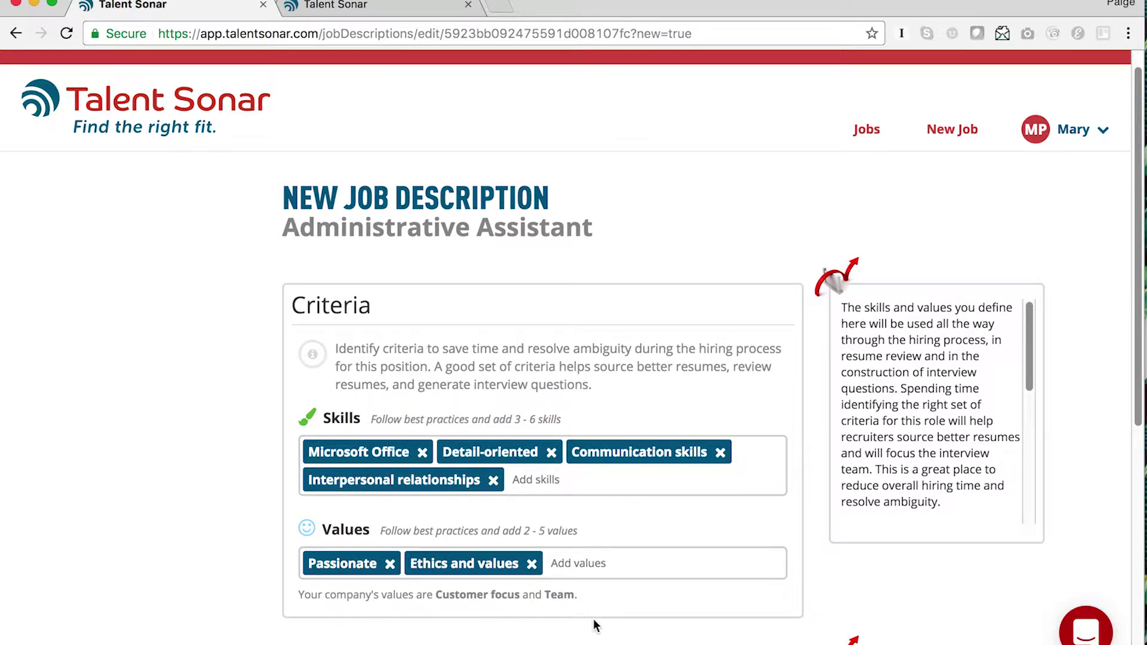
scroll(593, 618, "down", 3)
left_click(583, 614)
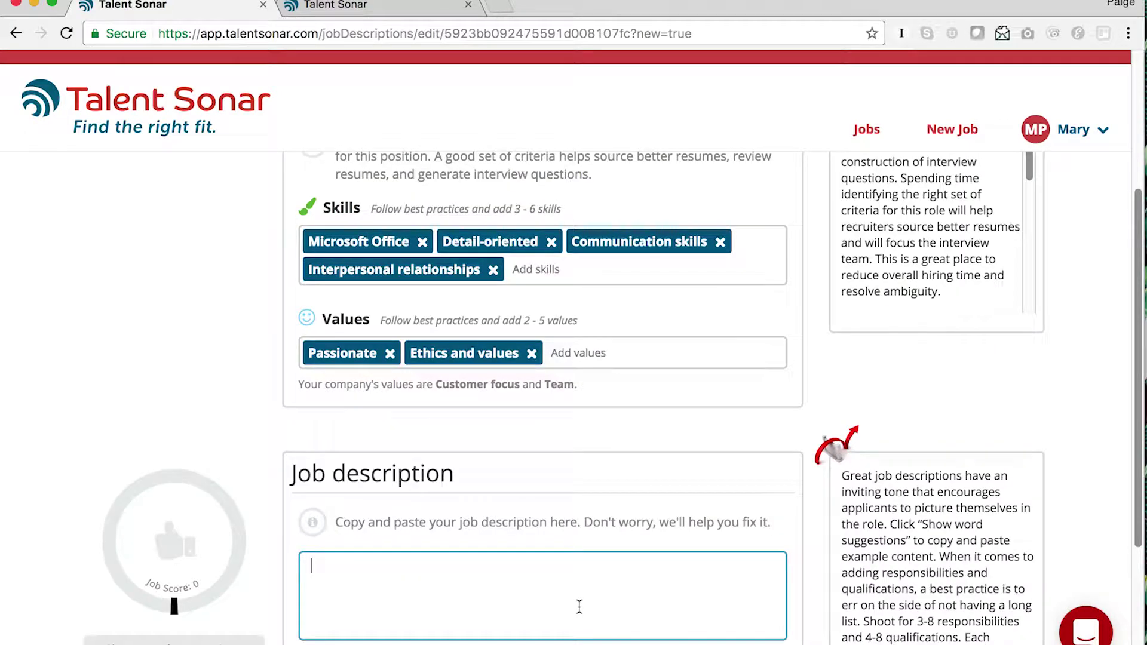
key("super+v")
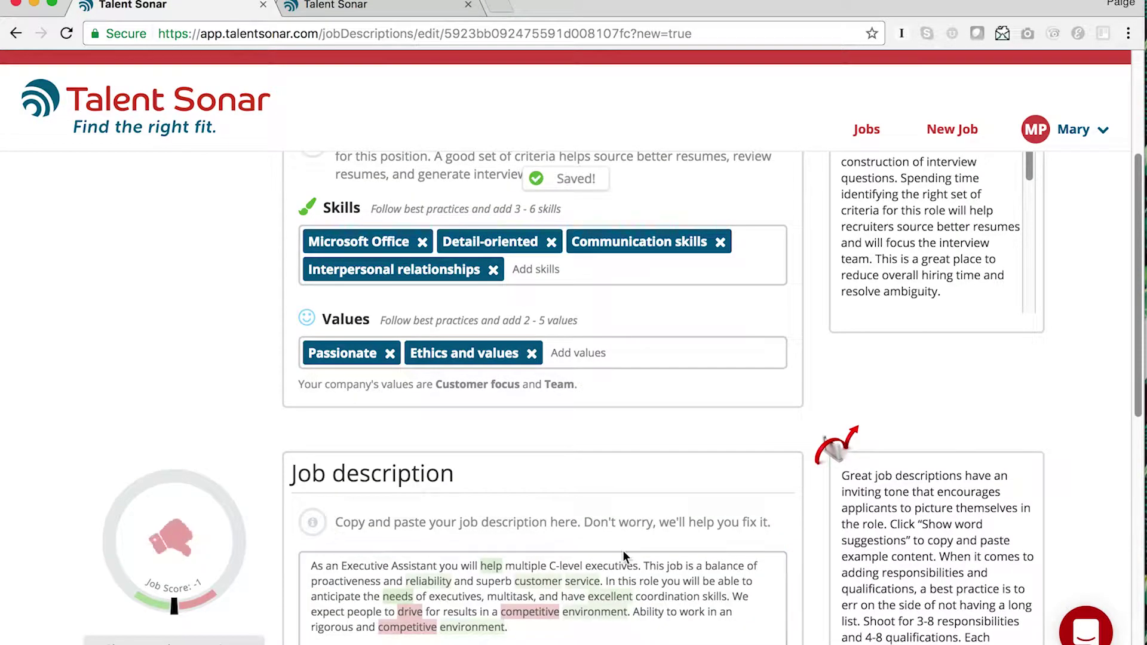
Step: Examine the highlighted wording throughout the job description, then show and hide the word suggestions
scroll(597, 567, "down", 3)
scroll(623, 551, "down", 3)
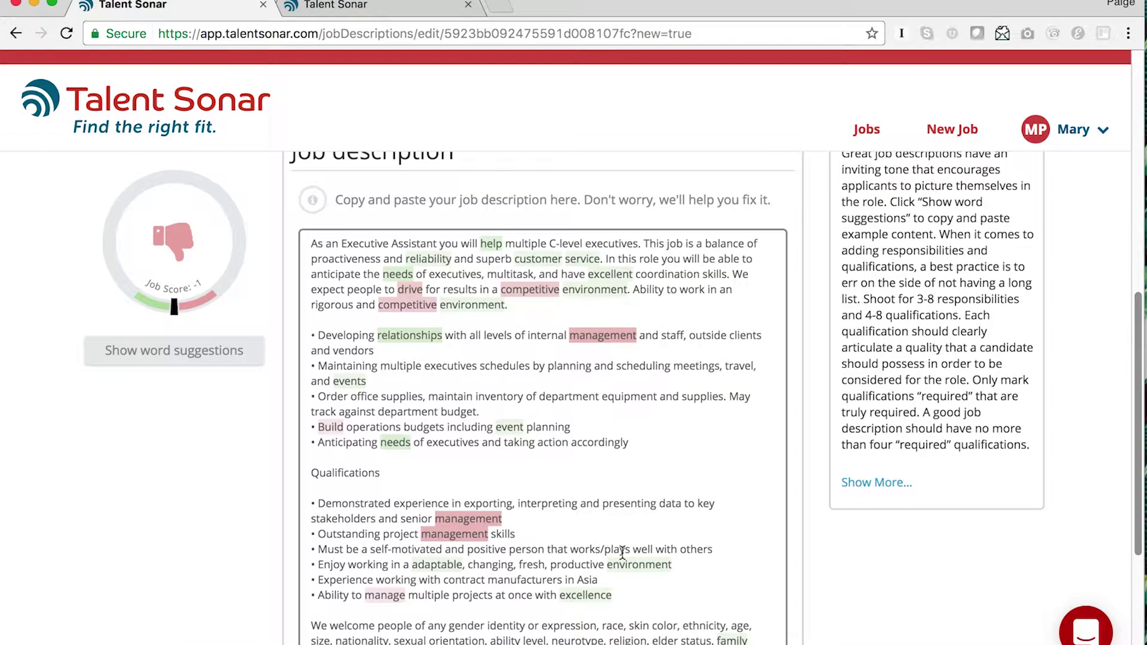
scroll(622, 553, "down", 2)
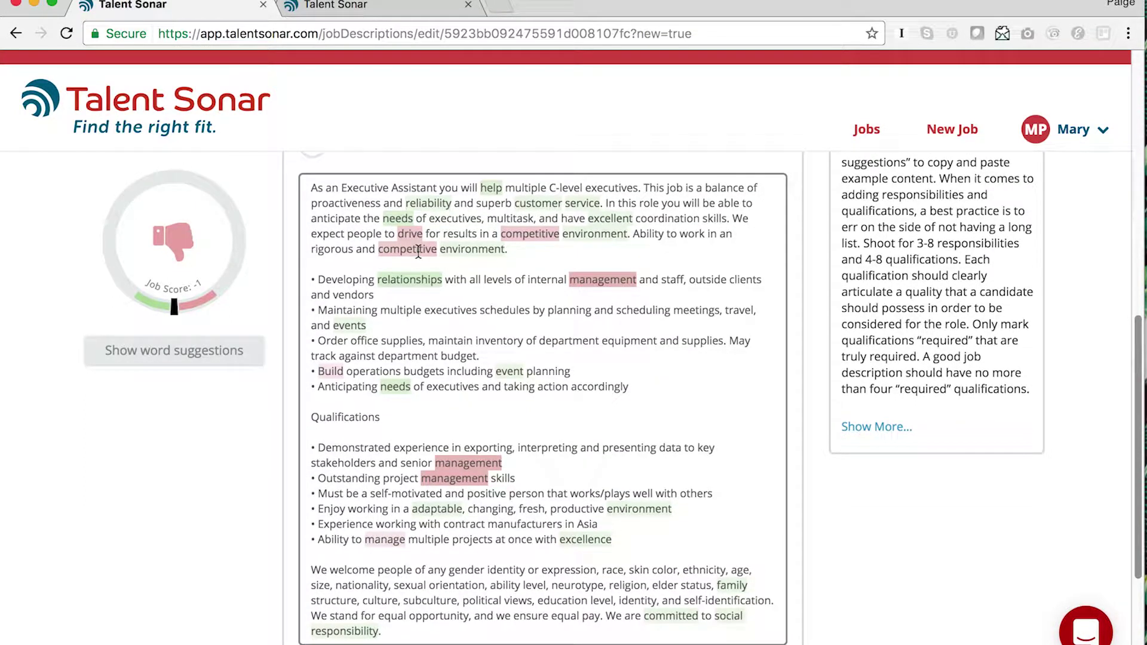
mouse_move(418, 251)
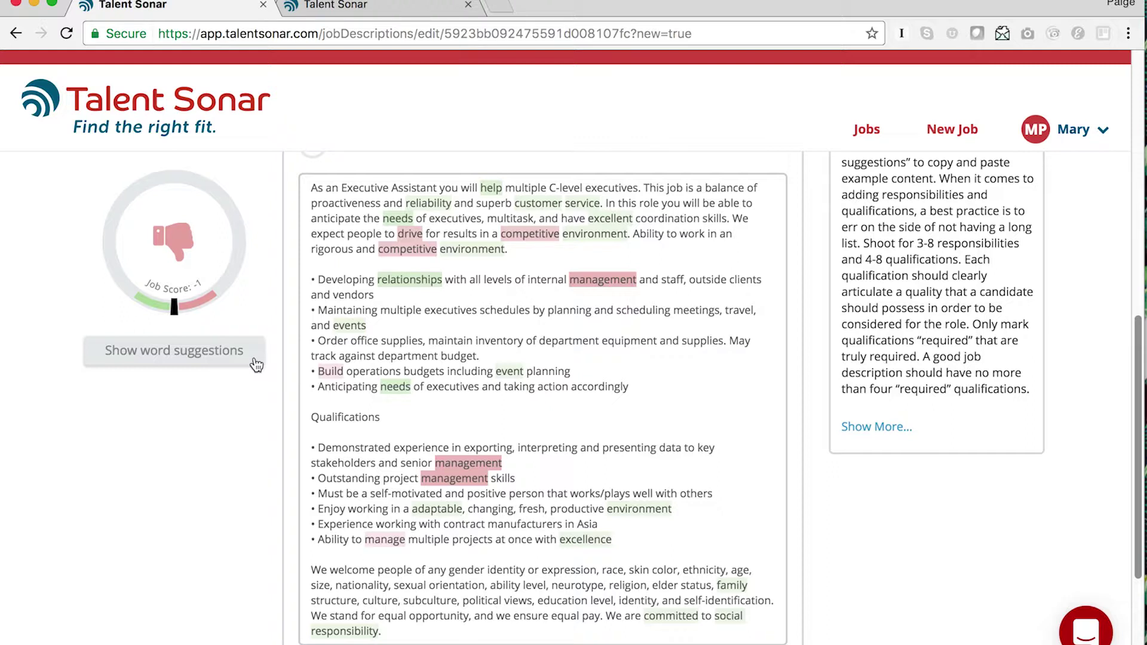
left_click(239, 352)
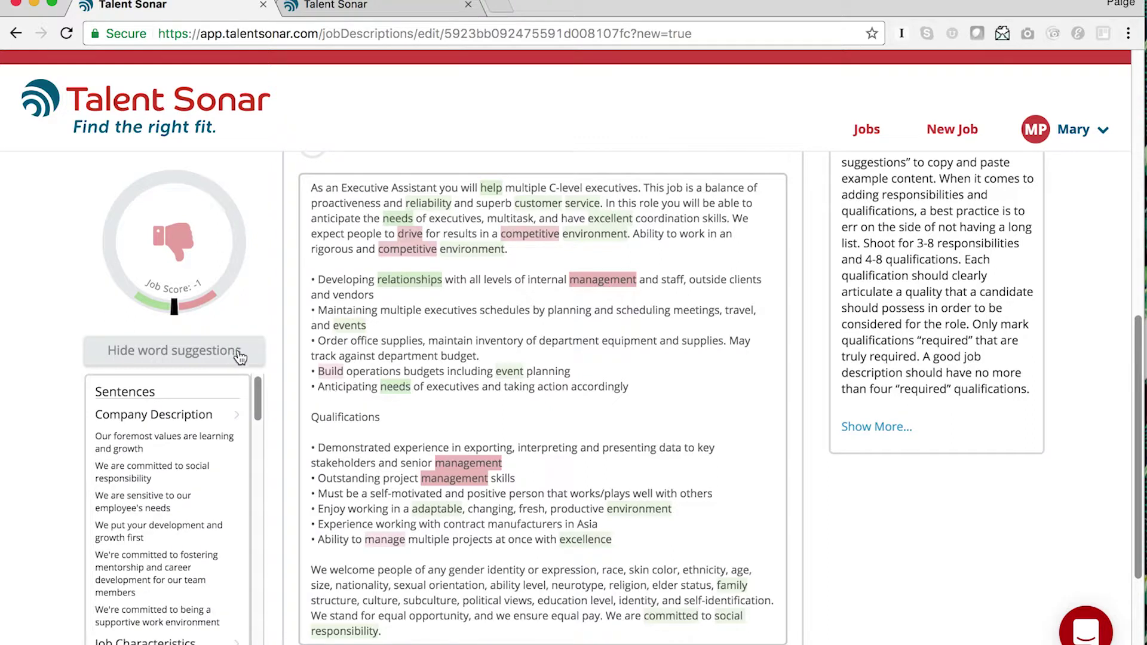
left_click(239, 352)
Step: Replace "Build" with the suggested word "Create" in the operations budgets bullet and save the job description
mouse_move(328, 374)
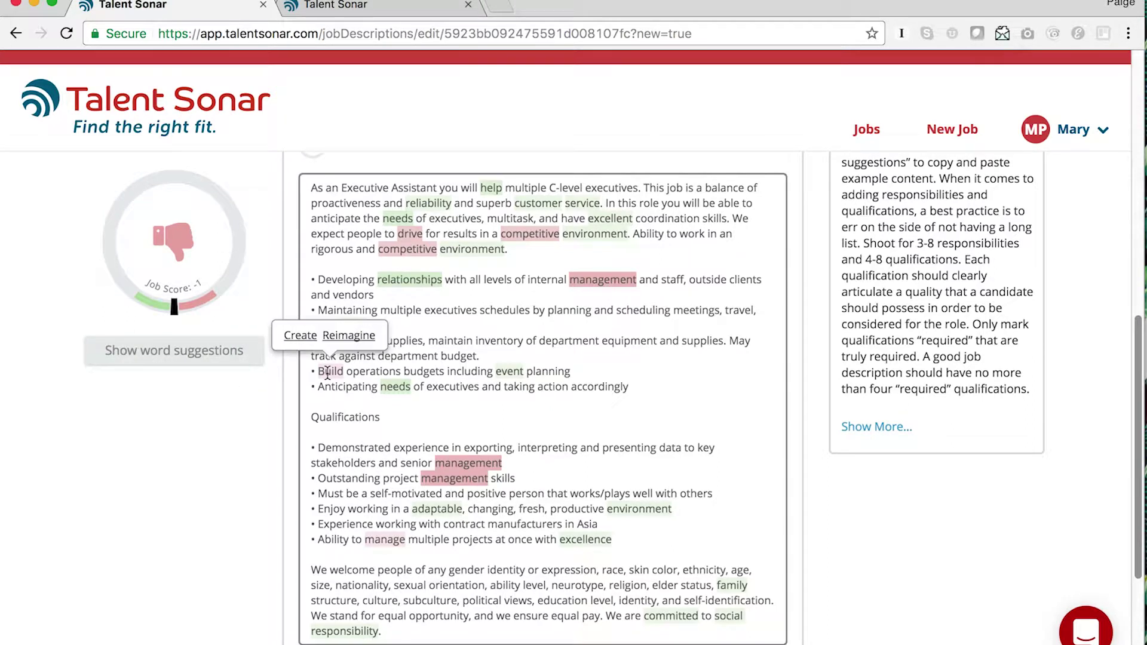
left_click(300, 337)
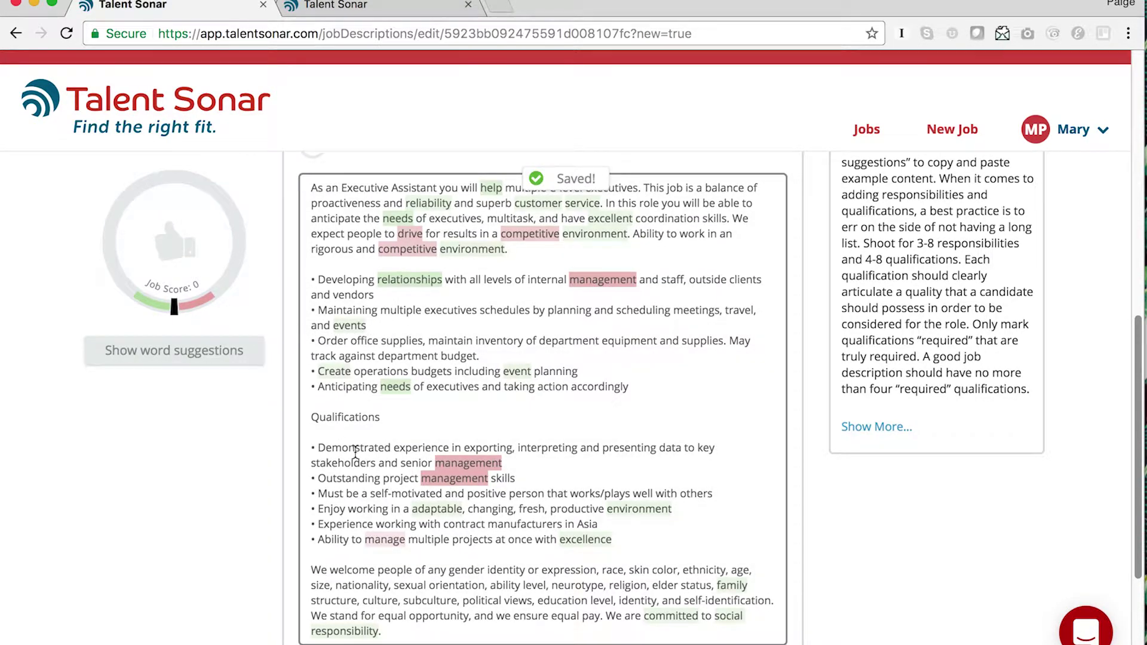
scroll(353, 454, "down", 5)
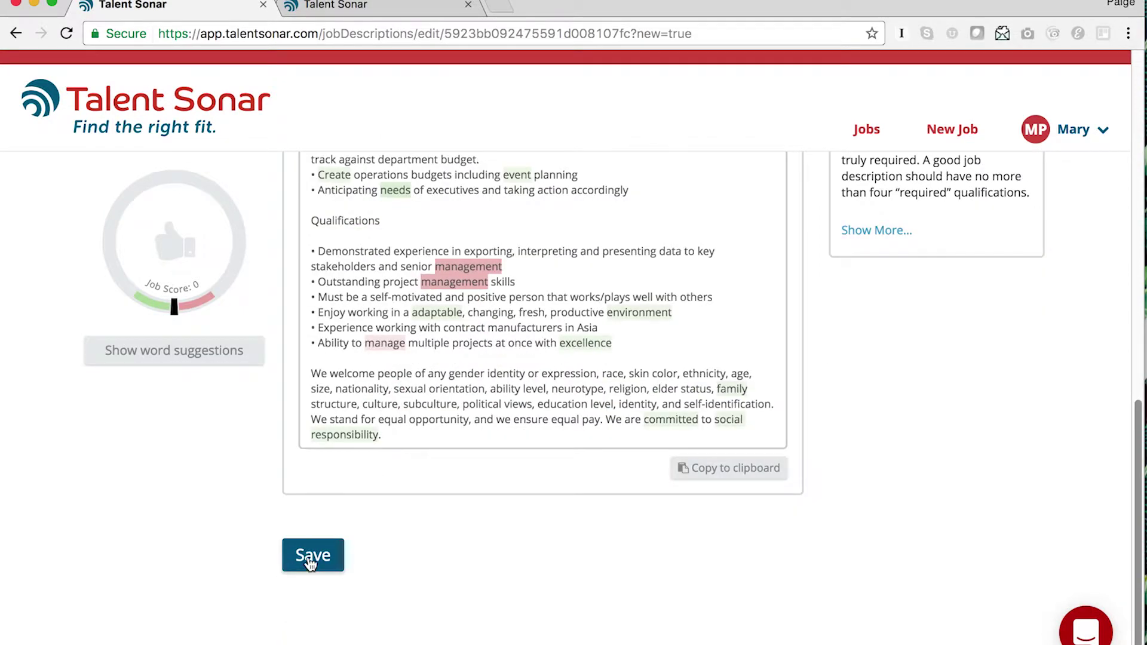
left_click(311, 558)
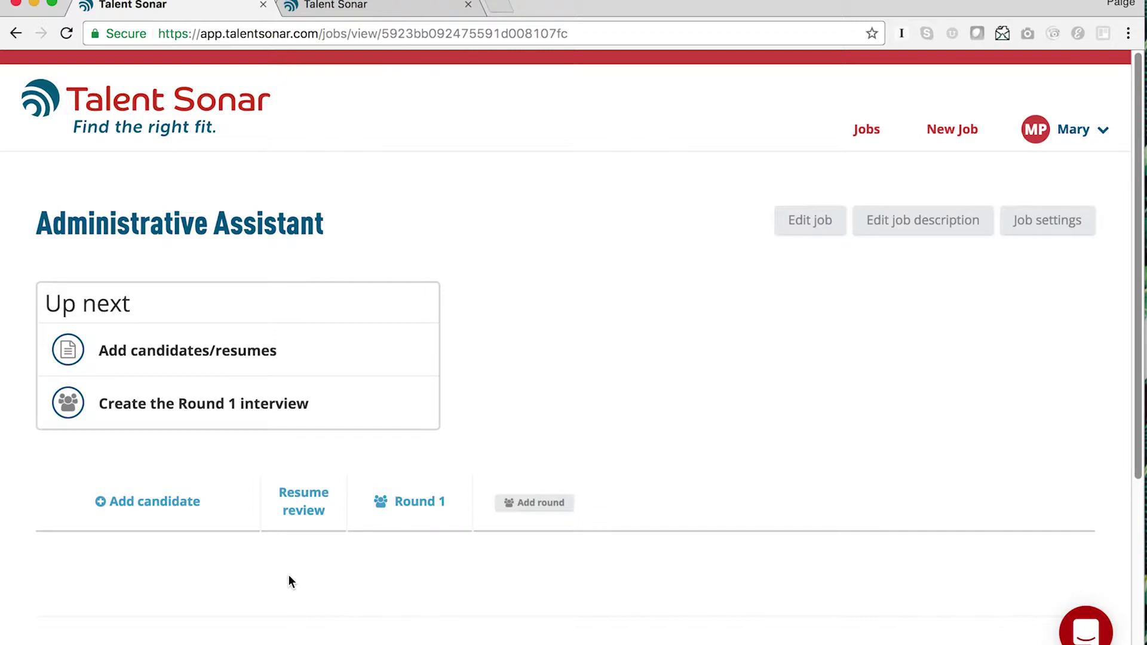
Step: Open the resume review for the Administrative Assistant job and look over its criteria and resume categories
scroll(288, 575, "down", 2)
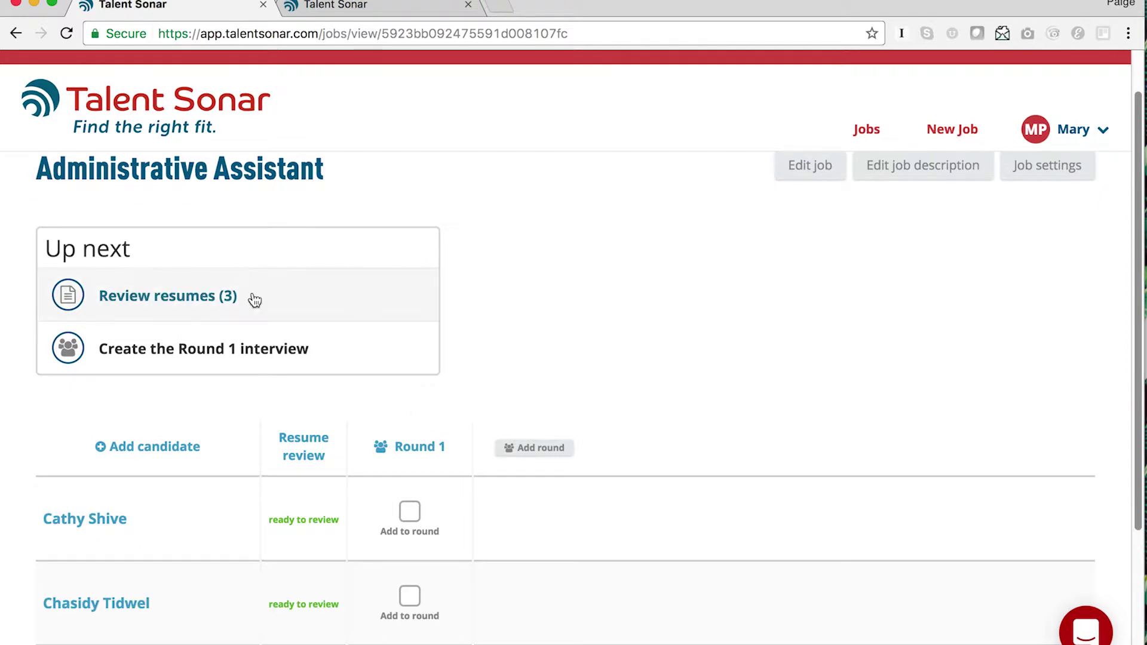
left_click(254, 299)
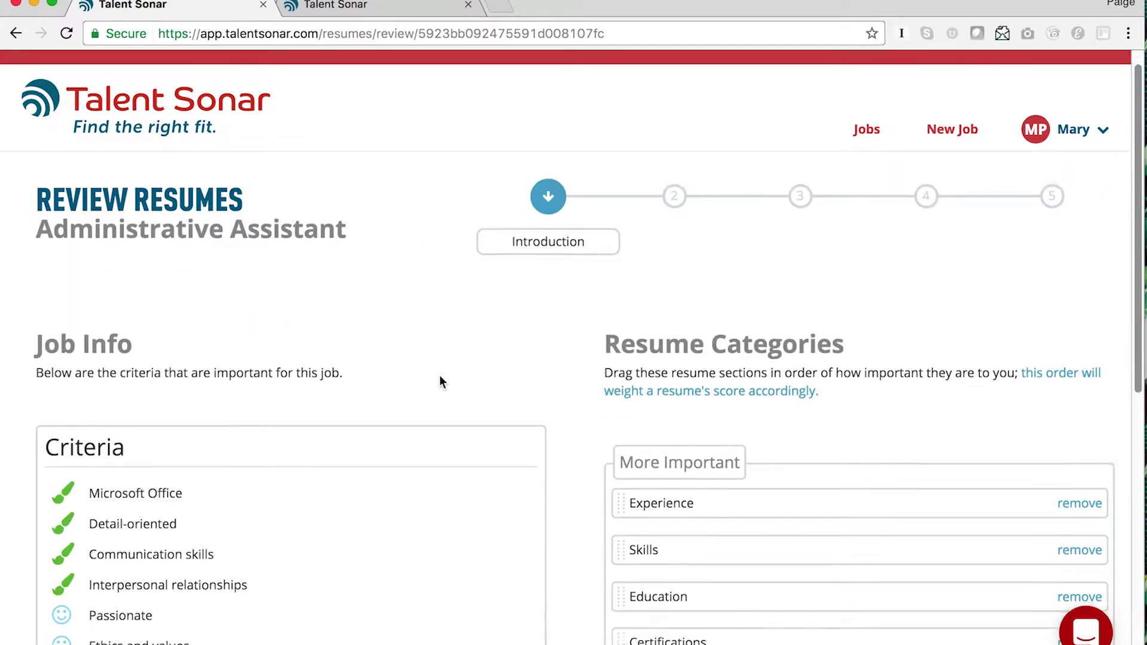
scroll(440, 383, "down", 5)
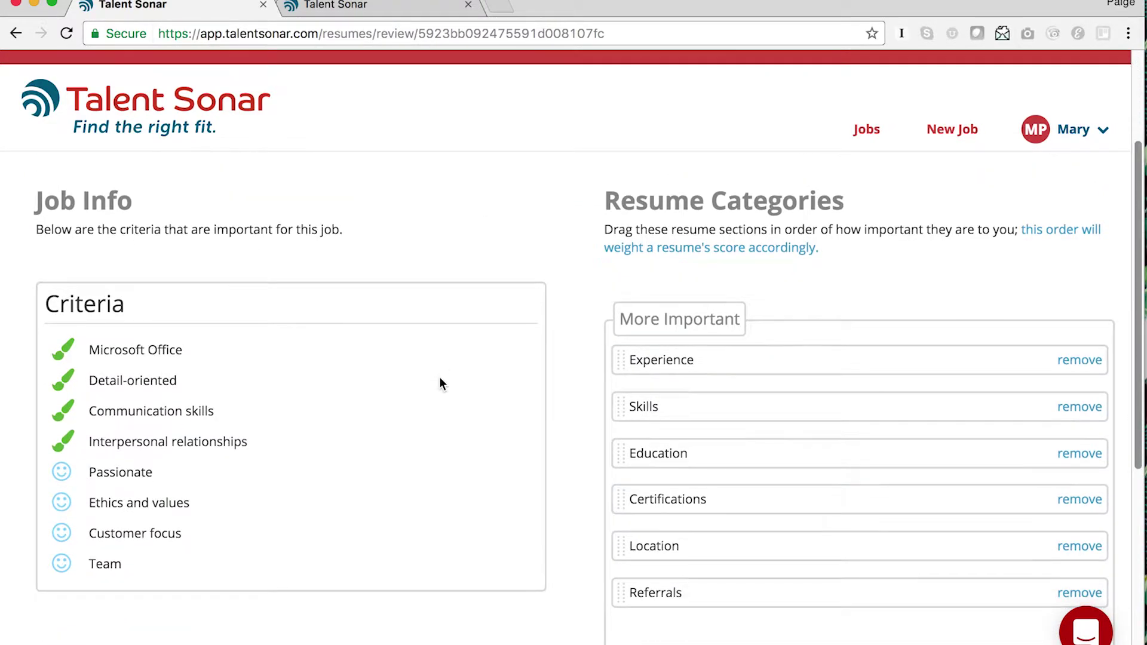
scroll(439, 382, "down", 2)
scroll(439, 383, "up", 1)
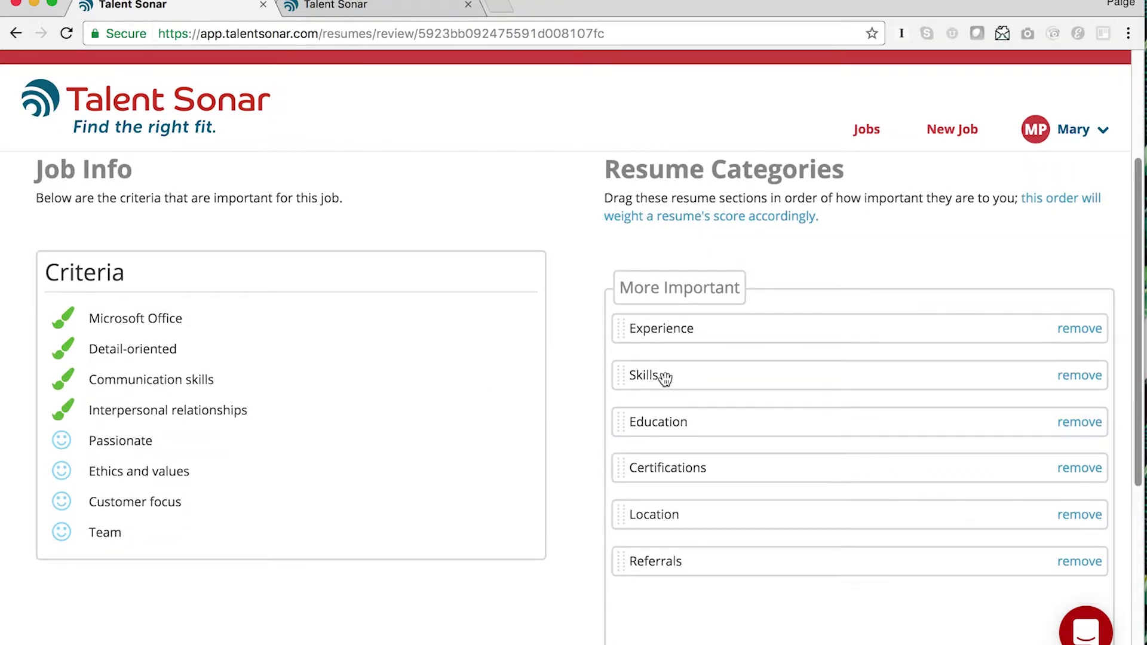
Step: Place the Skills resume category beside Experience so both share the highest importance level
left_click_drag(664, 379, 755, 381)
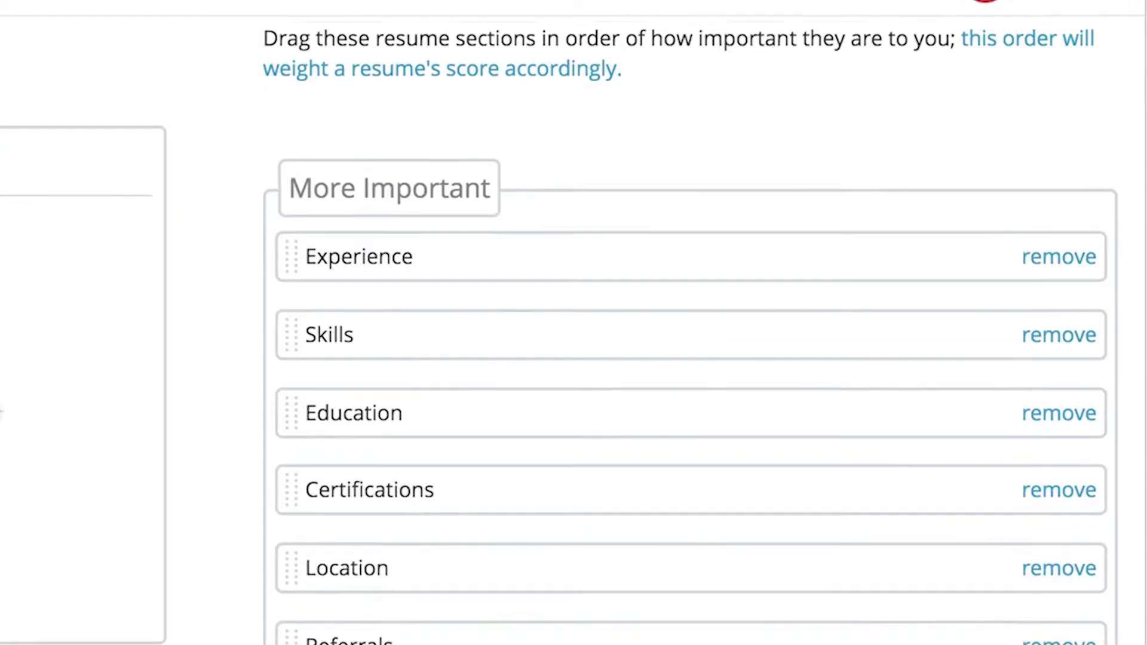
scroll(574, 370, "up", 1)
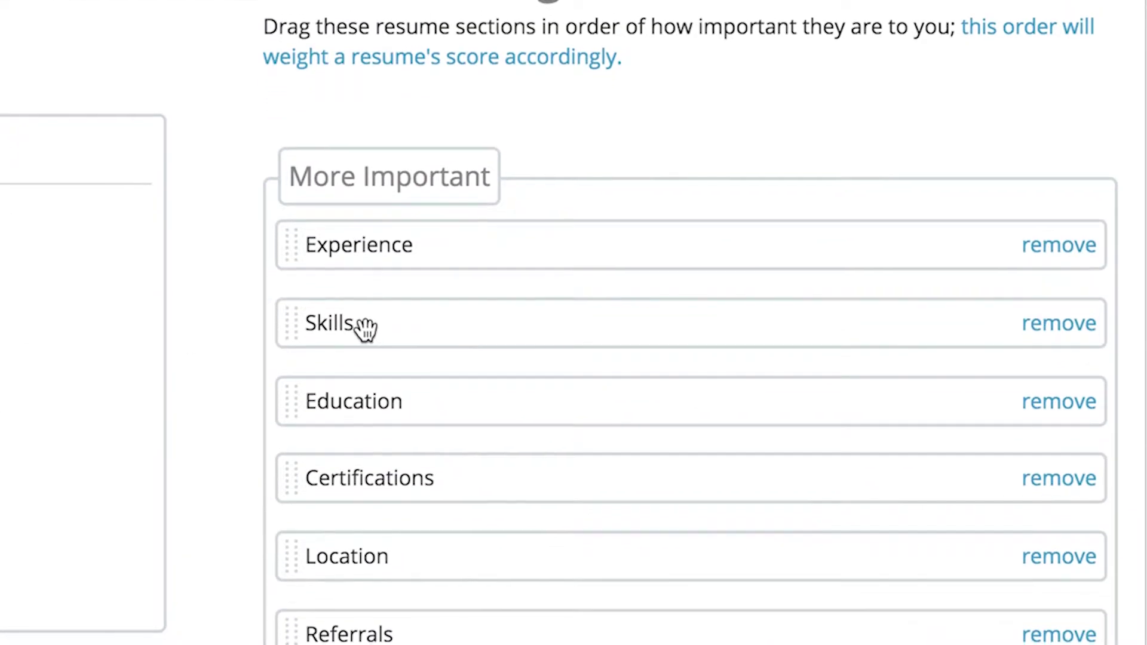
left_click_drag(366, 302, 426, 344)
left_click_drag(427, 289, 562, 142)
mouse_move(562, 88)
left_mouse_down()
mouse_move(532, 153)
mouse_move(563, 86)
left_mouse_up()
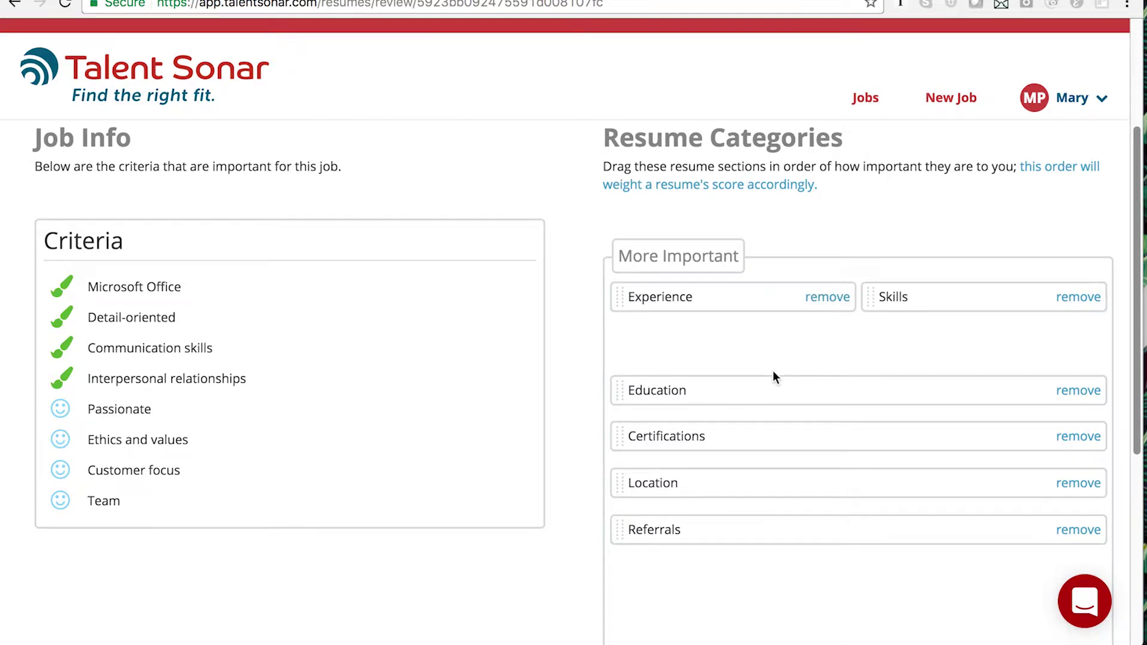
Step: Move the Education resume category below Referrals, toward the least important end of the ranking
scroll(757, 391, "down", 2)
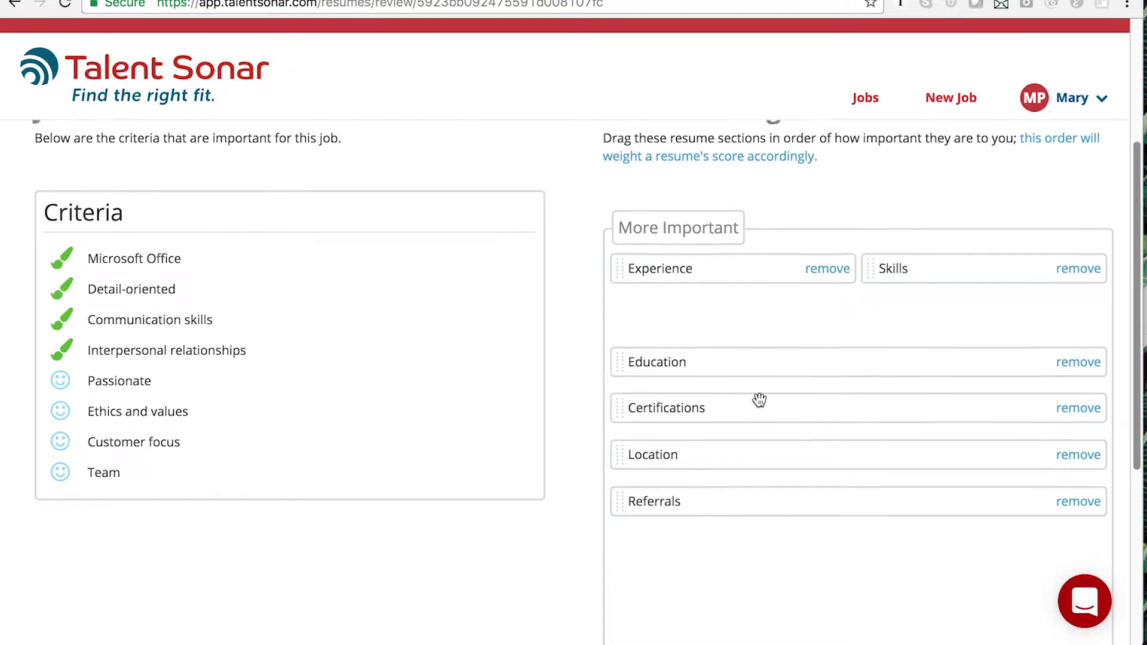
scroll(759, 401, "down", 3)
left_click_drag(743, 254, 739, 584)
scroll(739, 581, "up", 2)
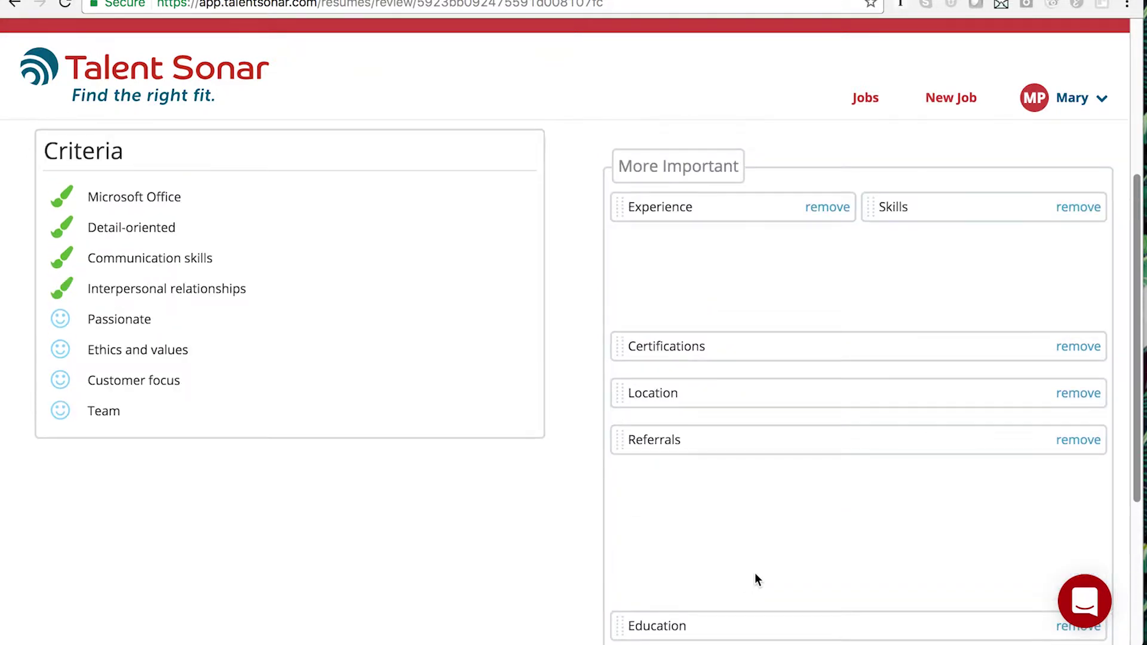
Step: Remove the Referrals, Location and Certifications categories from the resume ranking
left_click(1084, 440)
left_click(1084, 393)
left_click(1078, 347)
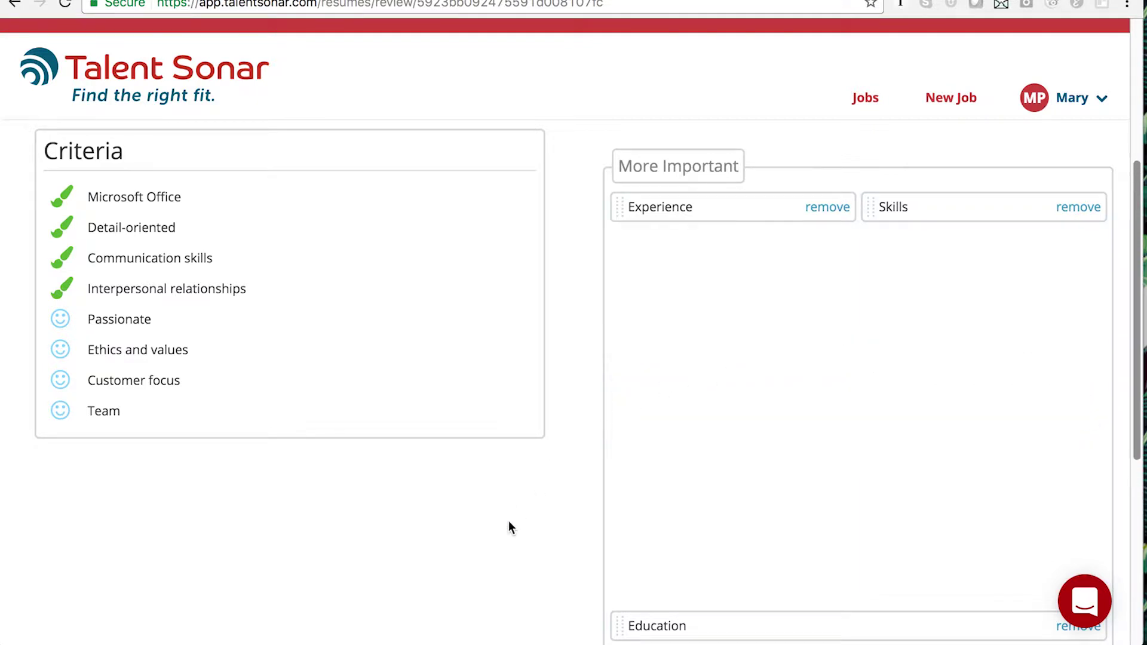
Step: Rate the first resume Yes for Experience, Skills and Education, and continue to the second resume
scroll(508, 521, "down", 1)
scroll(507, 526, "down", 6)
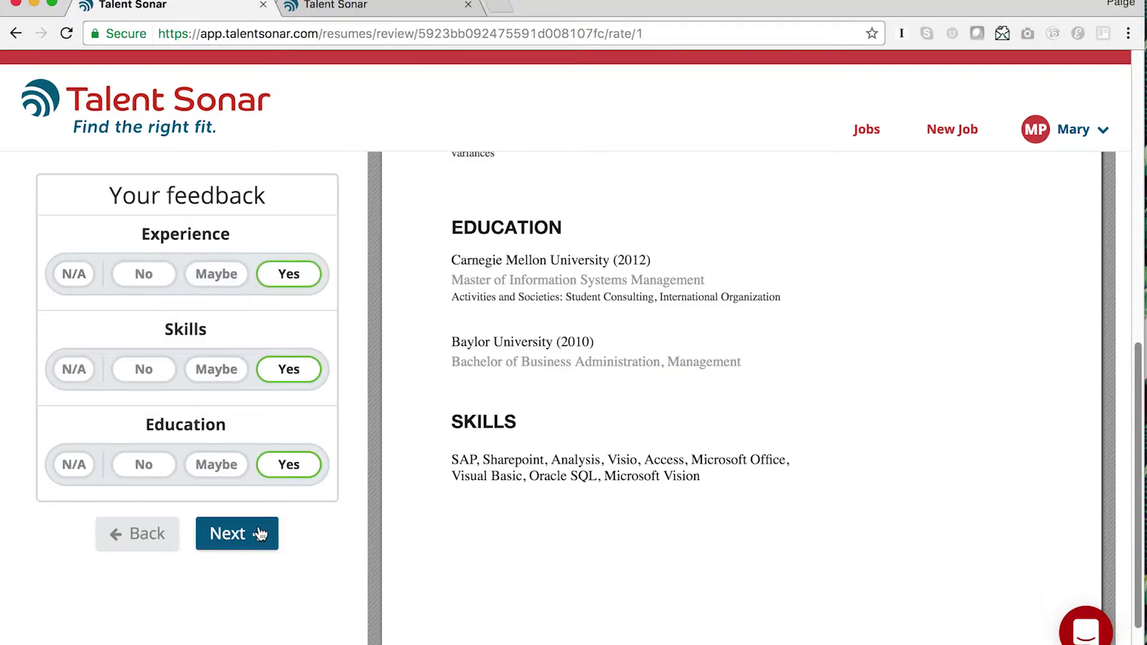
left_click(260, 533)
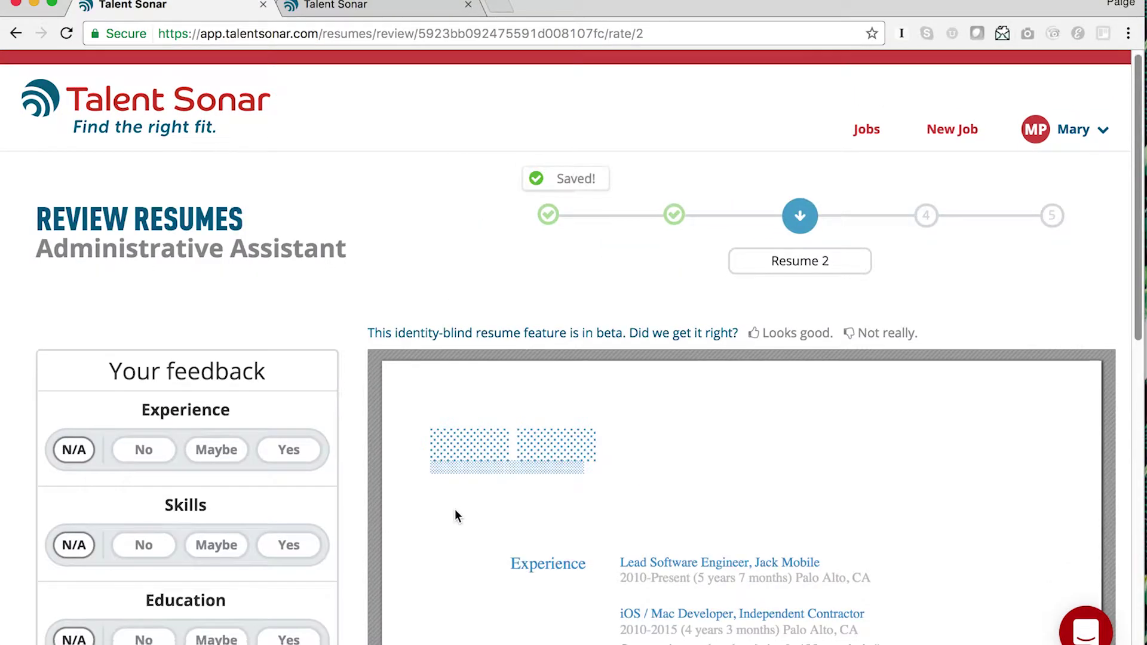
Step: Rate the second resume Yes for Education and Maybe for Skills and Experience, and continue to the third resume
scroll(454, 508, "down", 10)
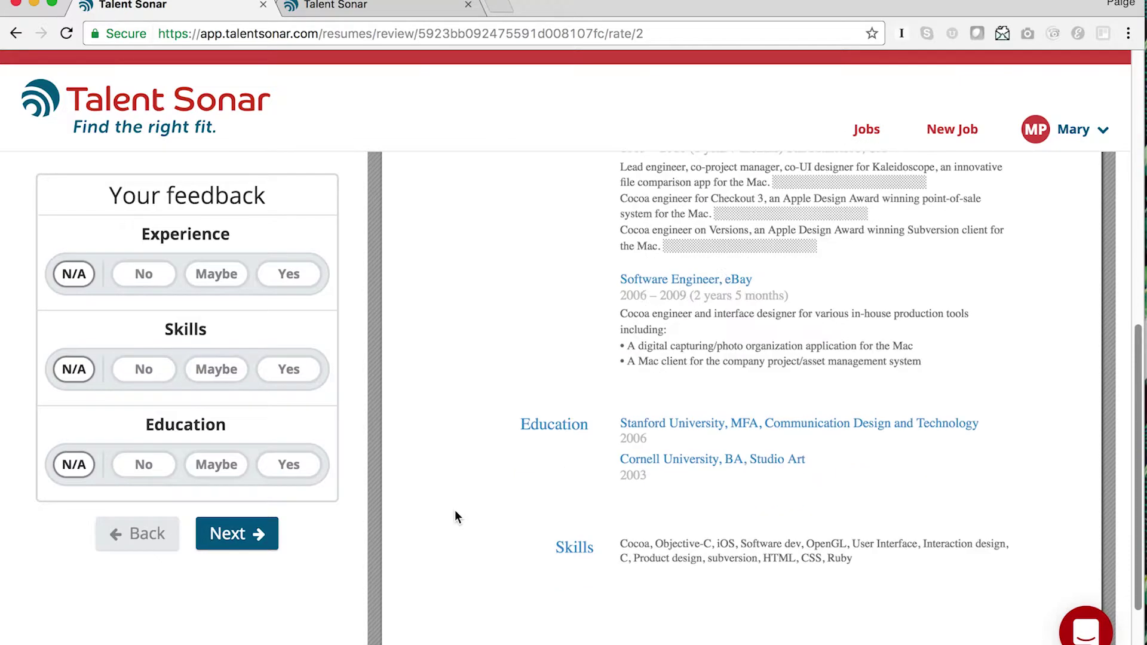
left_click(288, 466)
left_click(215, 370)
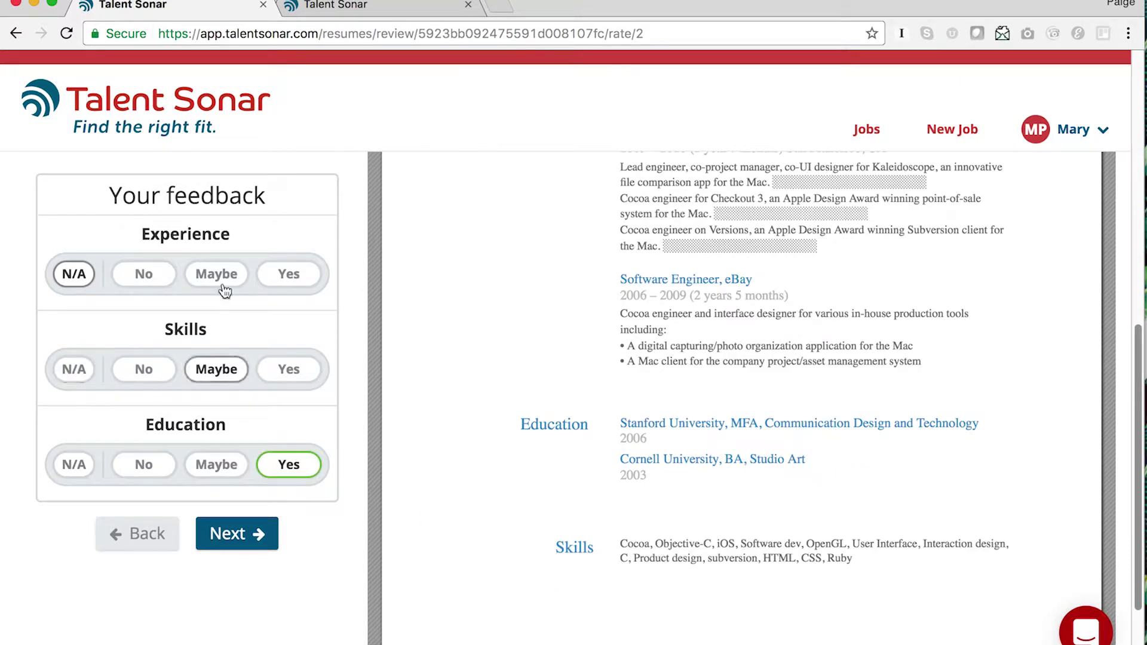
left_click(217, 275)
left_click(259, 536)
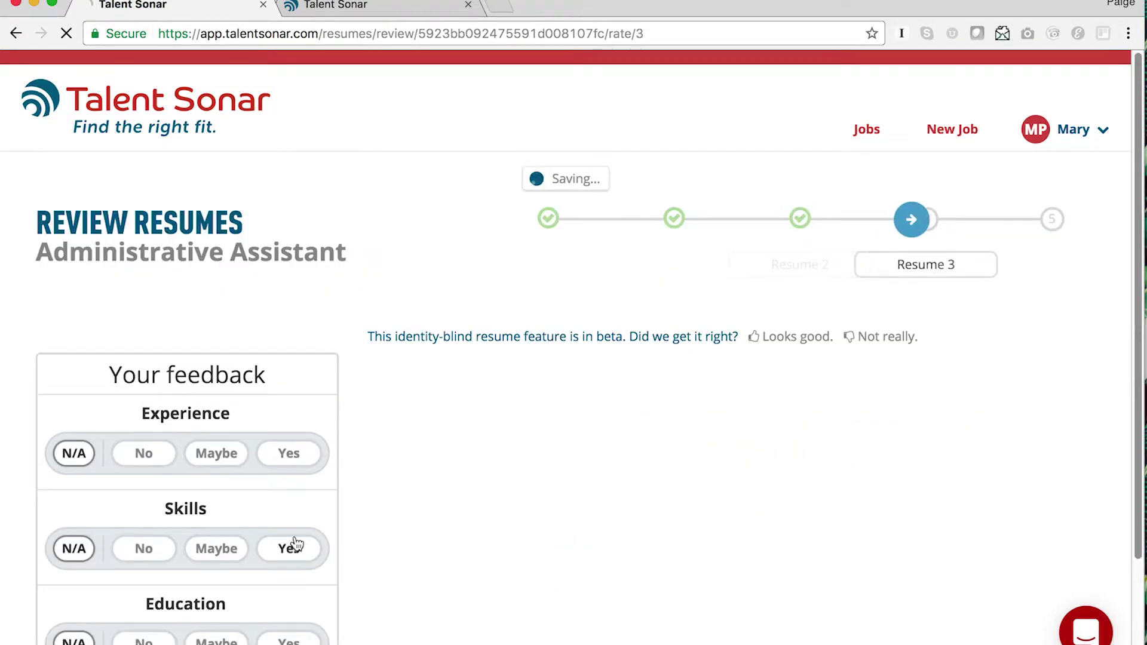
Step: Rate the third resume Yes for Experience, Skills and Education, and finish the review to view the results
scroll(508, 538, "down", 4)
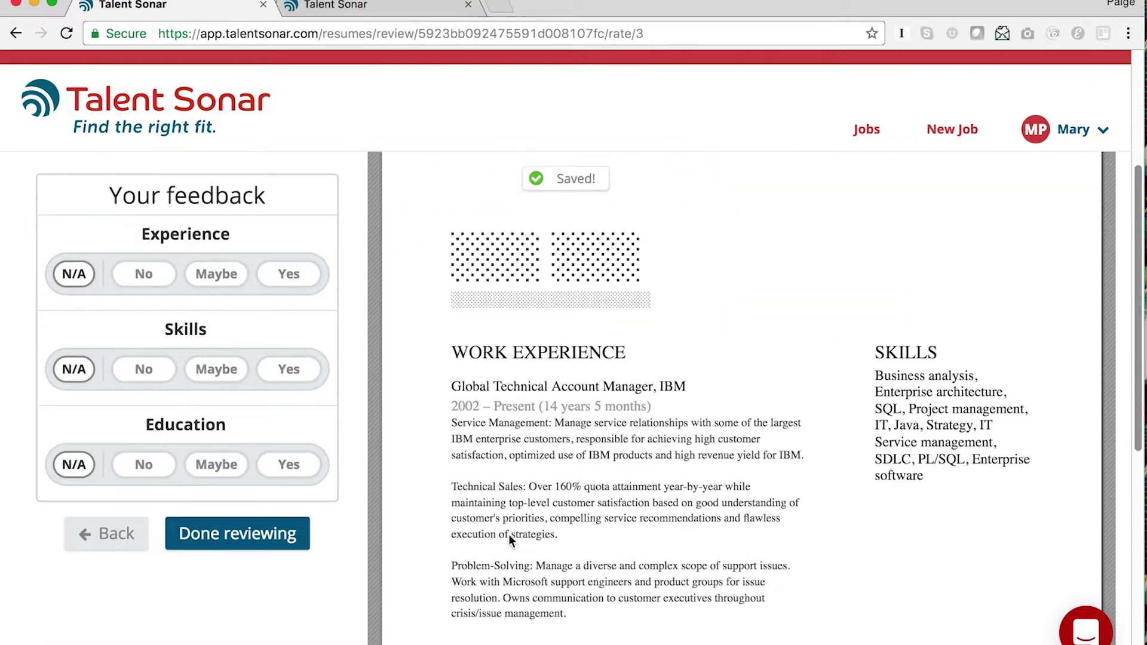
scroll(507, 535, "down", 9)
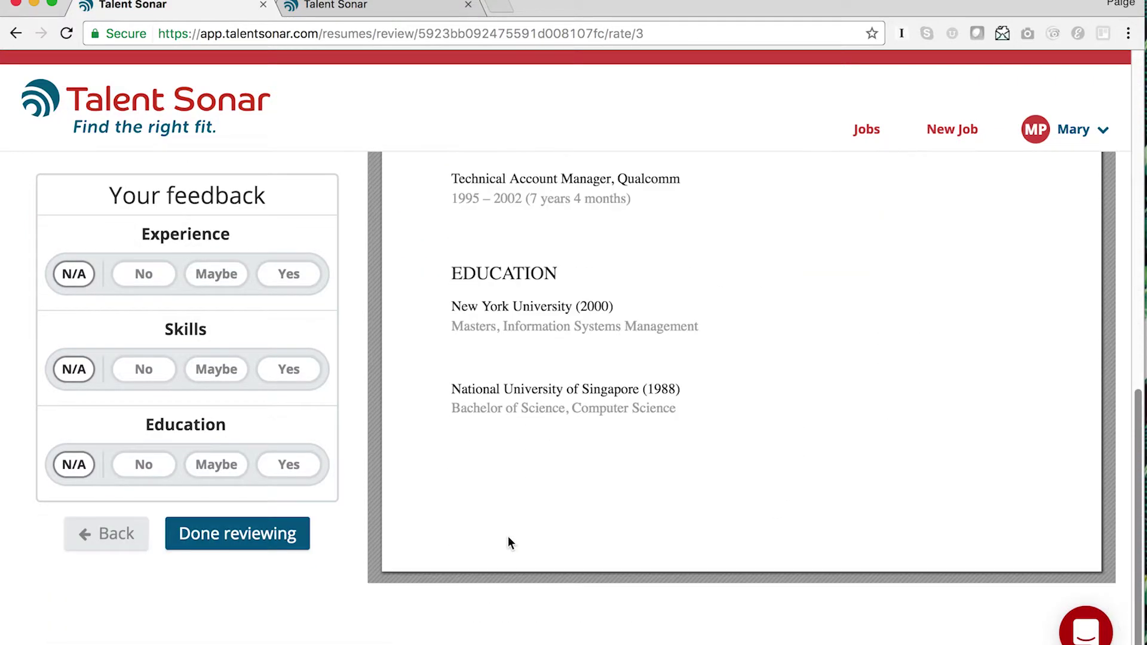
left_click(278, 281)
left_click(283, 370)
left_click(276, 477)
left_click(246, 533)
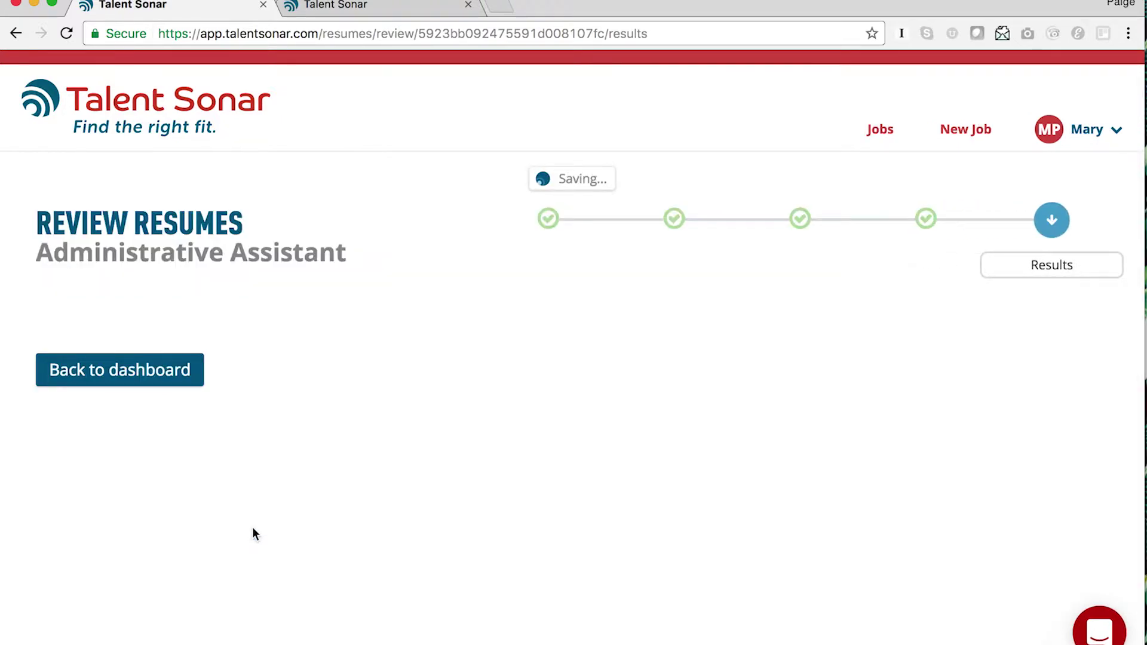
scroll(252, 533, "down", 9)
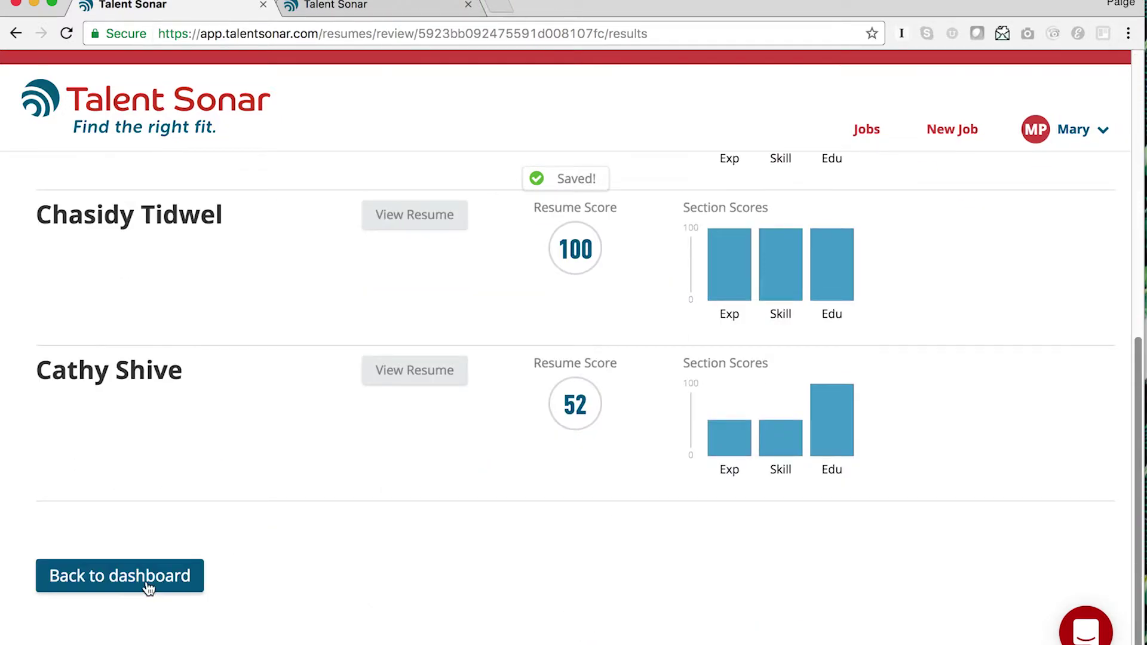
Step: Return from the resume results to the job dashboard and open the Administrative Assistant interview builder
left_click(149, 587)
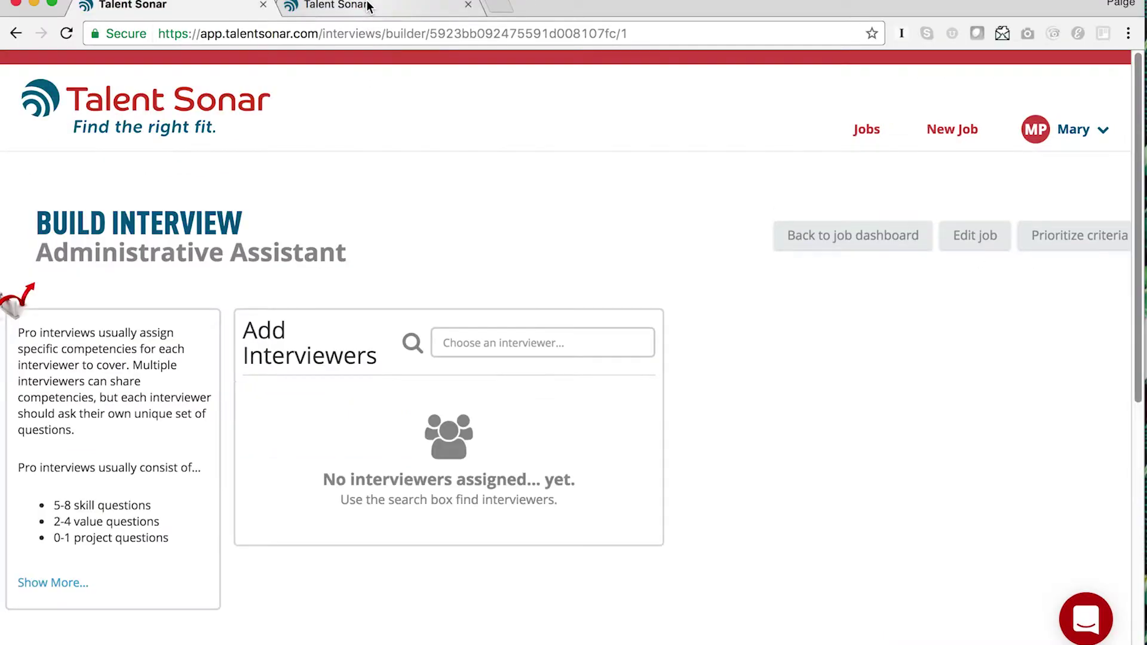
left_click(367, 6)
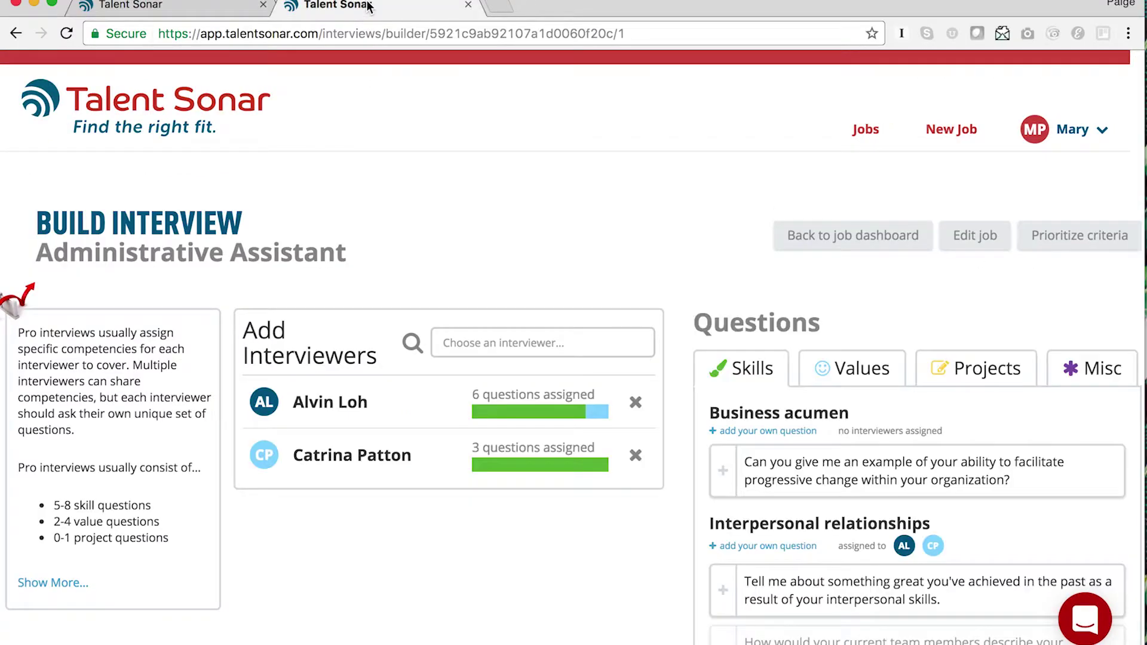
left_click(497, 345)
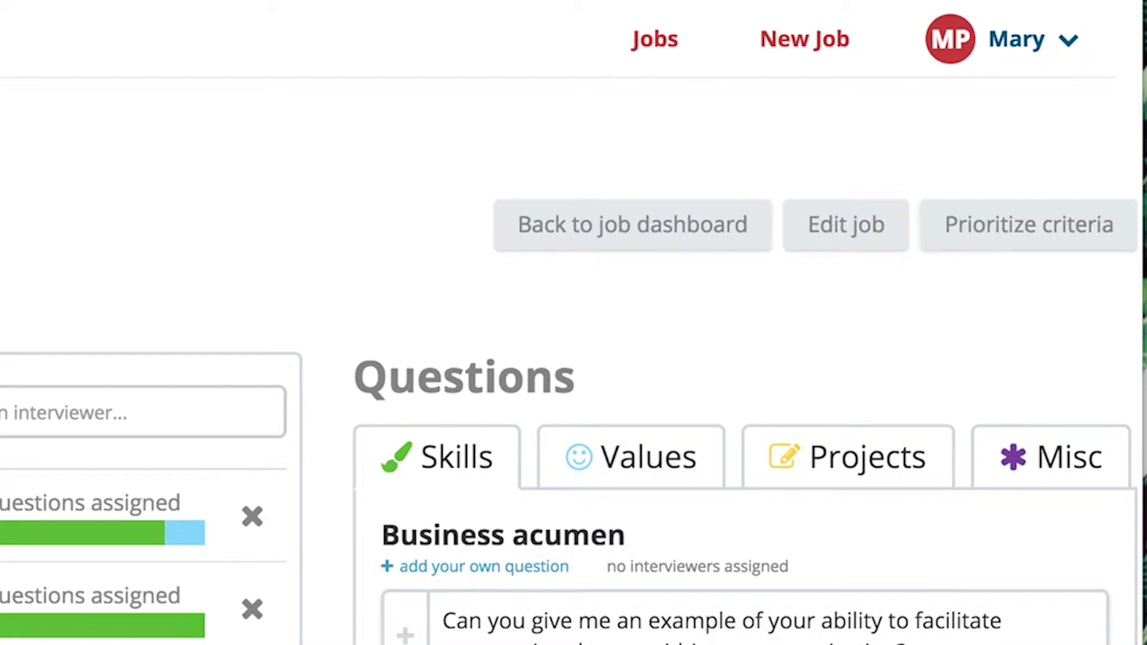
Step: Prioritize Microsoft Office, Detail-oriented and Ethics and values highest, Communication skills and Interpersonal relationships one notch above middle, and Passionate lowest
left_click(1070, 231)
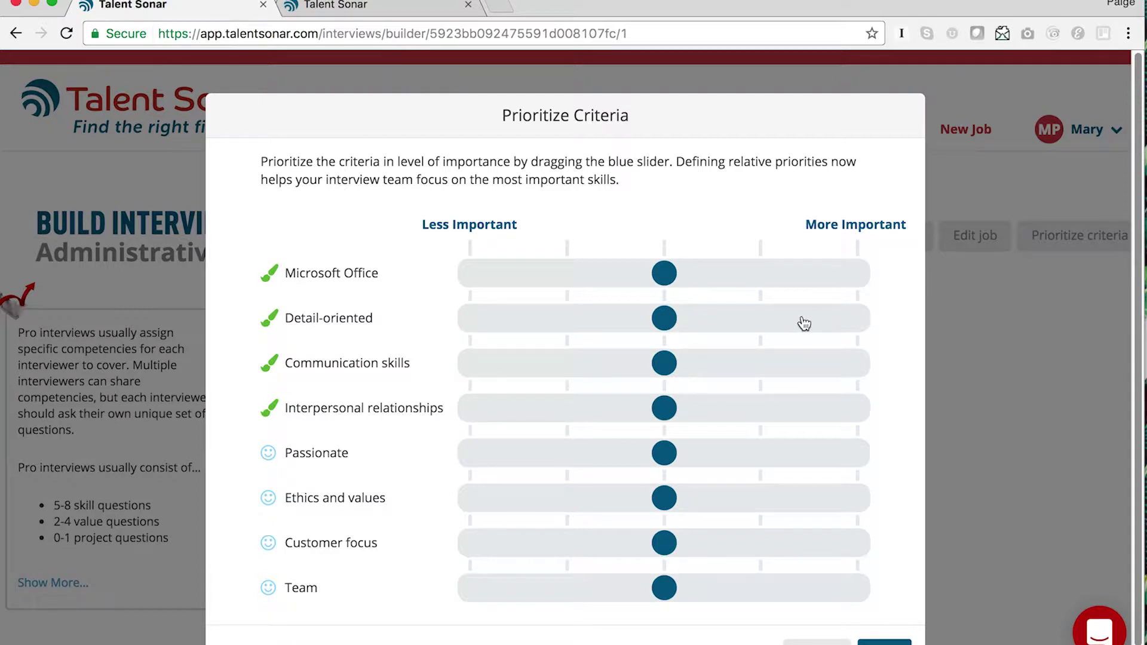
left_click_drag(668, 318, 842, 327)
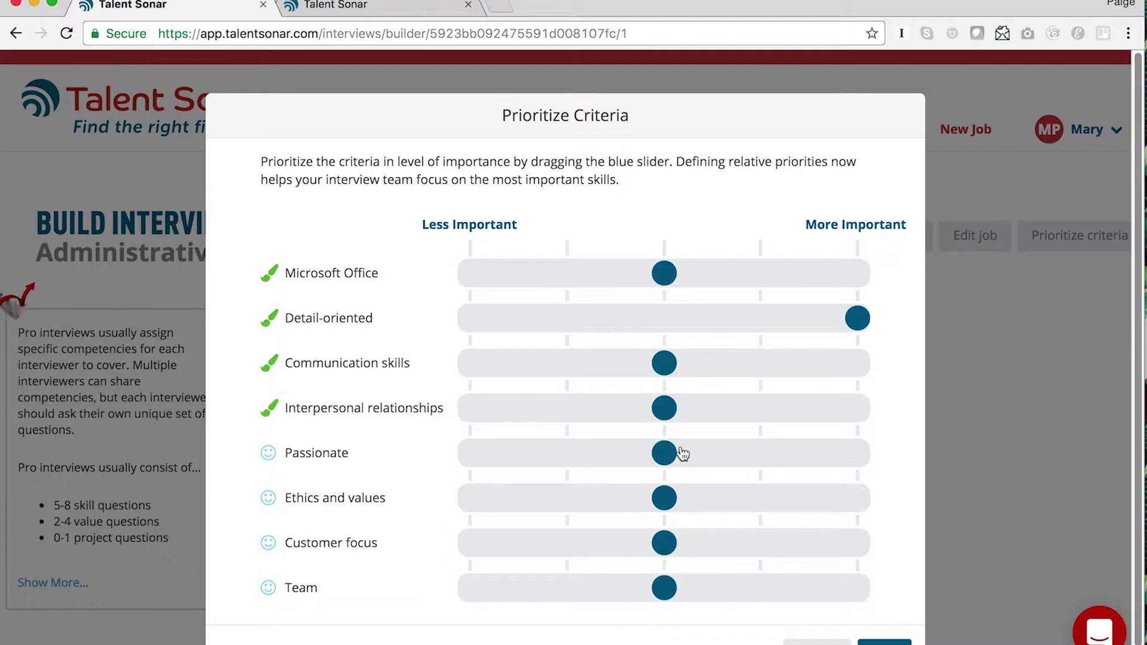
left_click_drag(663, 451, 460, 465)
left_click_drag(663, 408, 750, 412)
left_click_drag(668, 367, 742, 374)
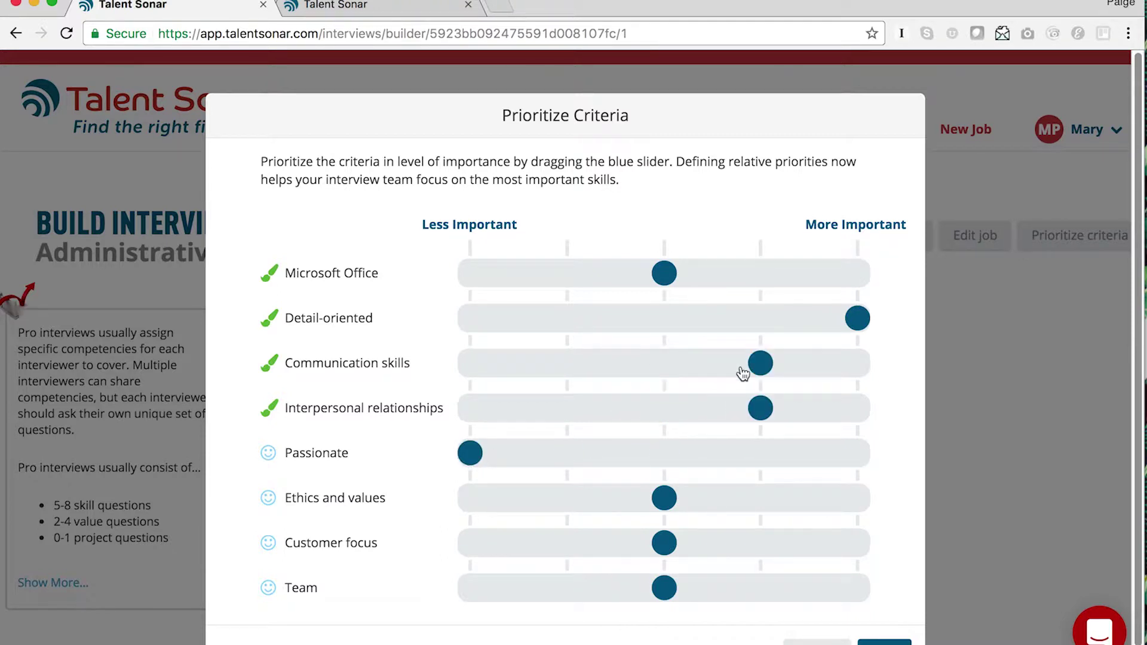
left_click_drag(677, 284, 857, 271)
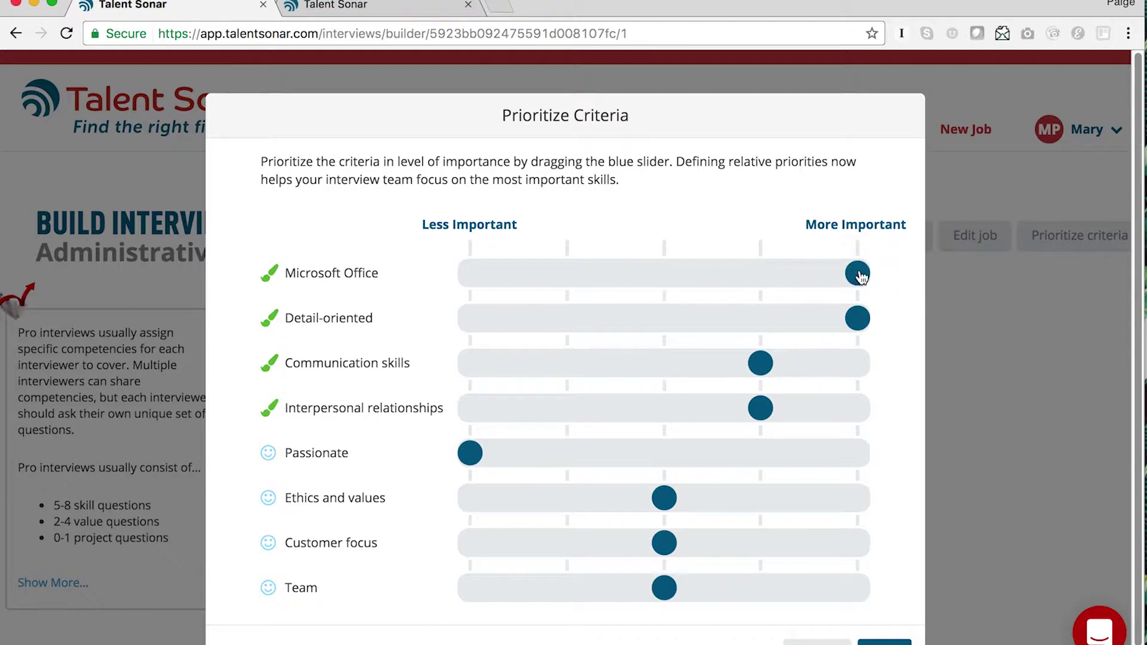
left_click_drag(664, 507, 855, 508)
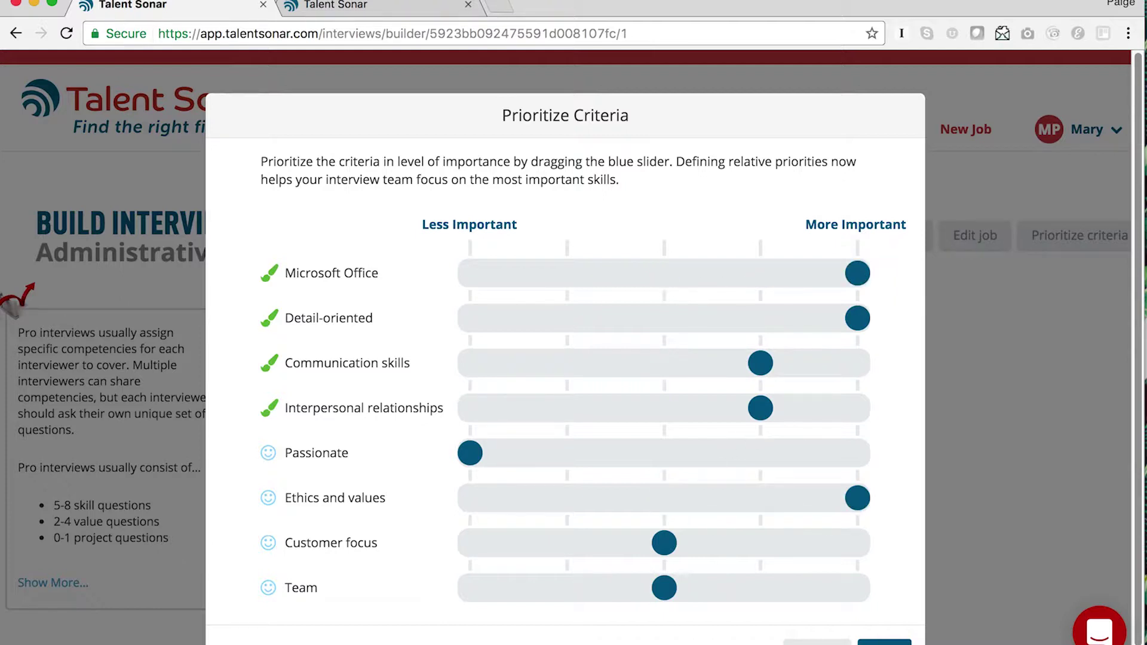
Step: Switch to the interview builder that already has interviewers and add a third interviewer by searching for the name
left_click(407, 9)
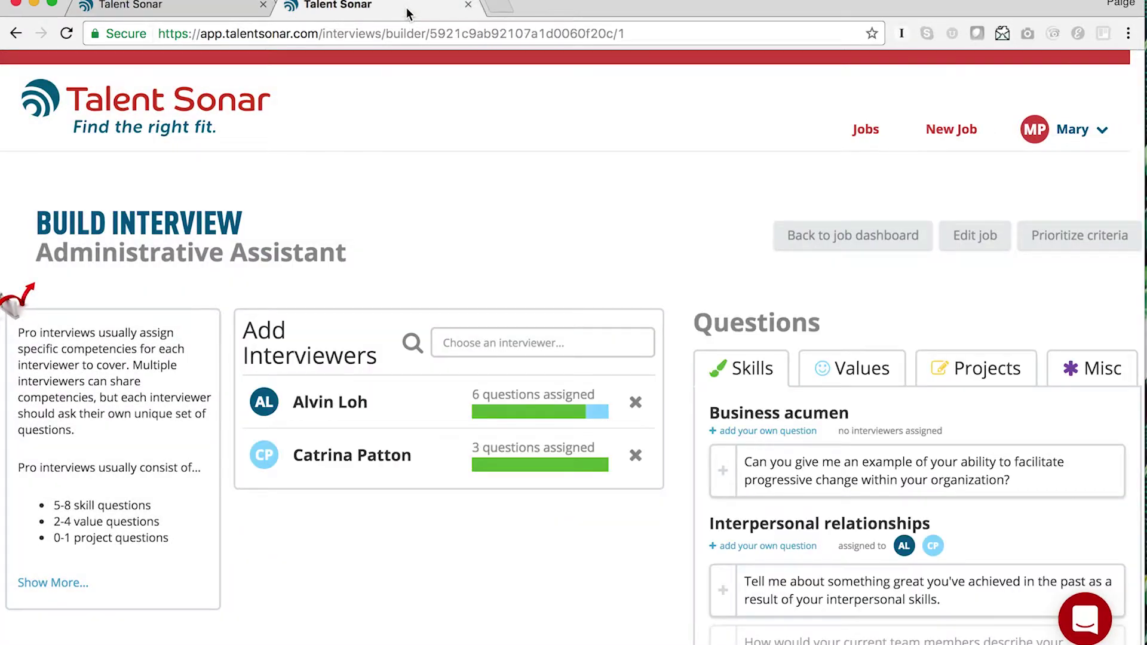
left_click(522, 345)
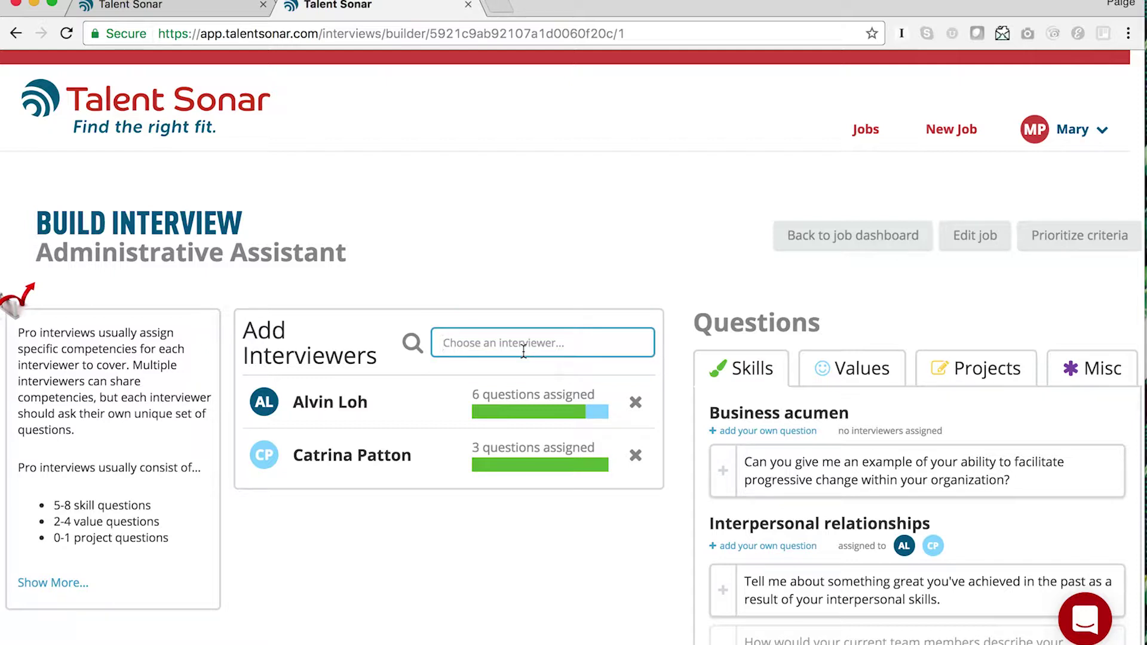
type("Ta")
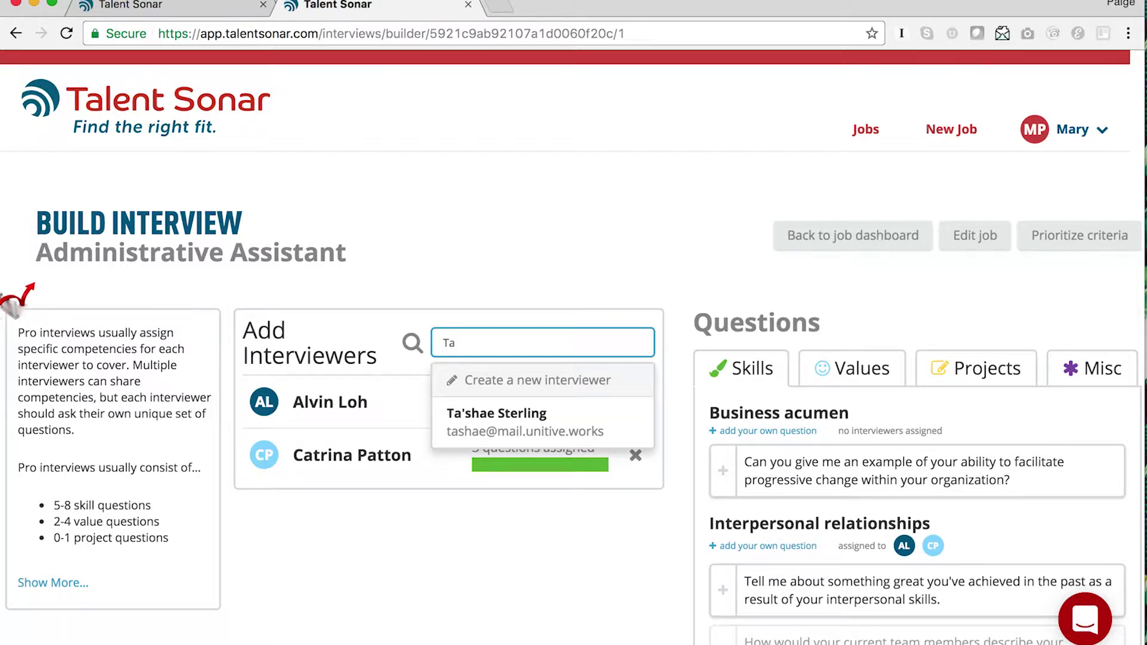
left_click(503, 416)
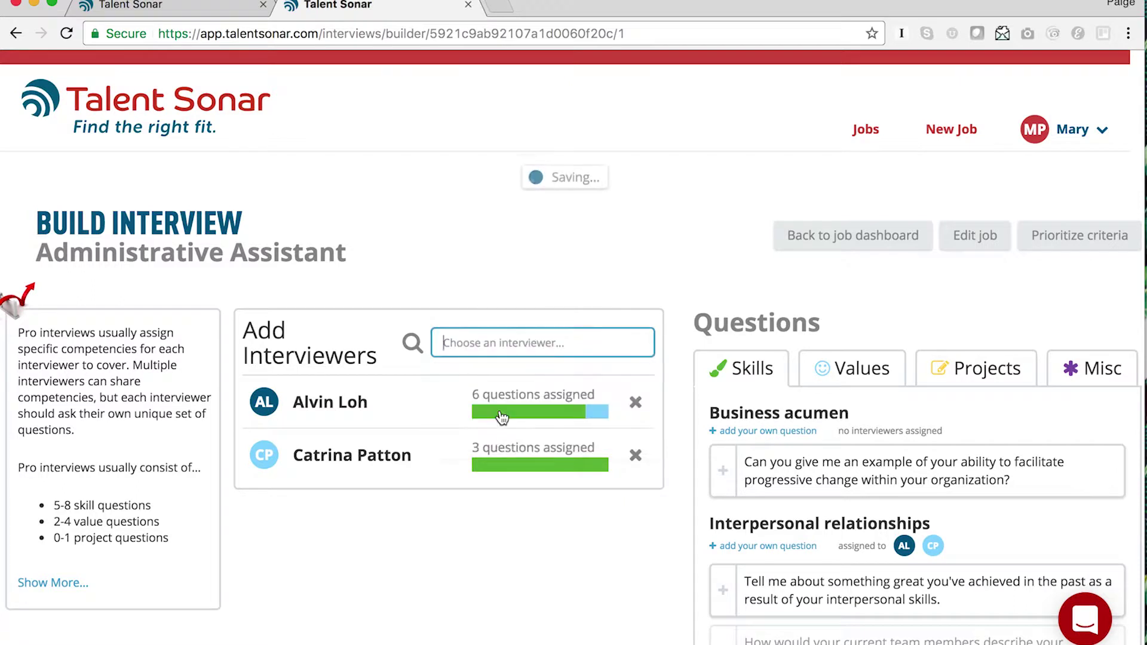
Step: Assign the first Interpersonal relationships question and the Microsoft Office fluency question to the third interviewer
scroll(503, 416, "down", 4)
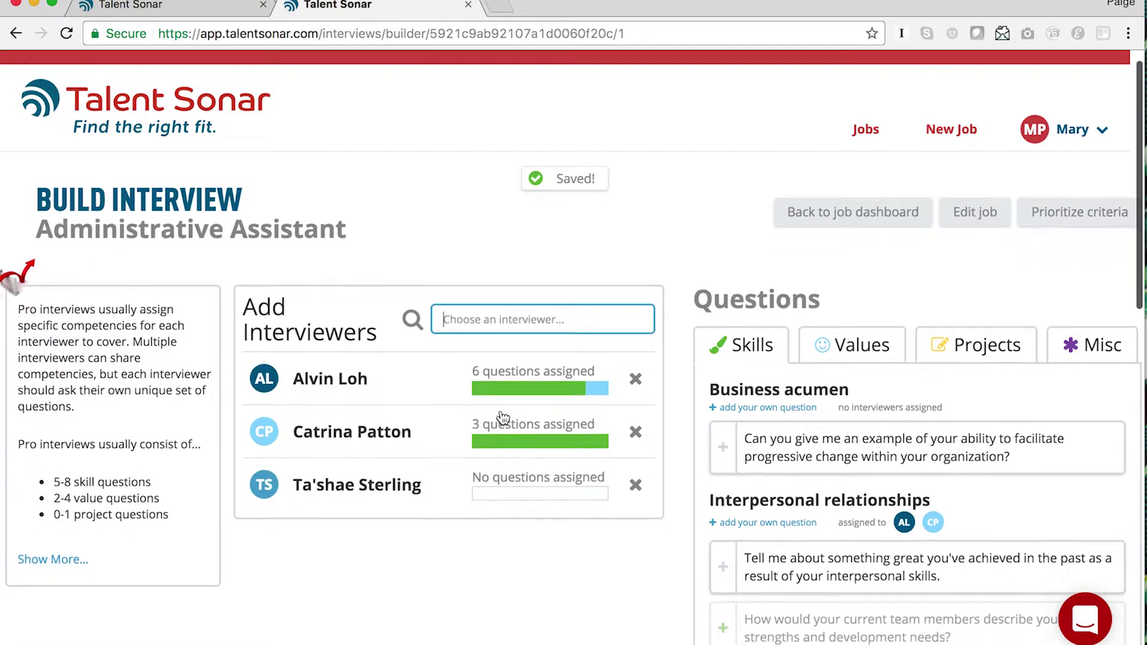
scroll(503, 418, "down", 7)
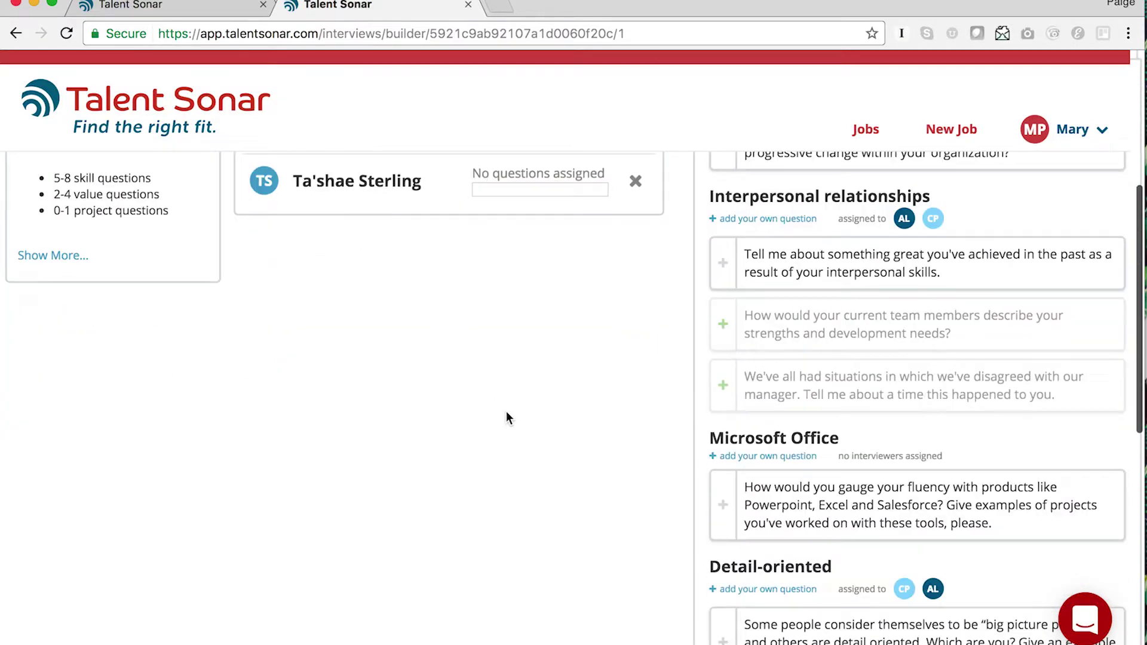
left_click(872, 282)
left_click(869, 402)
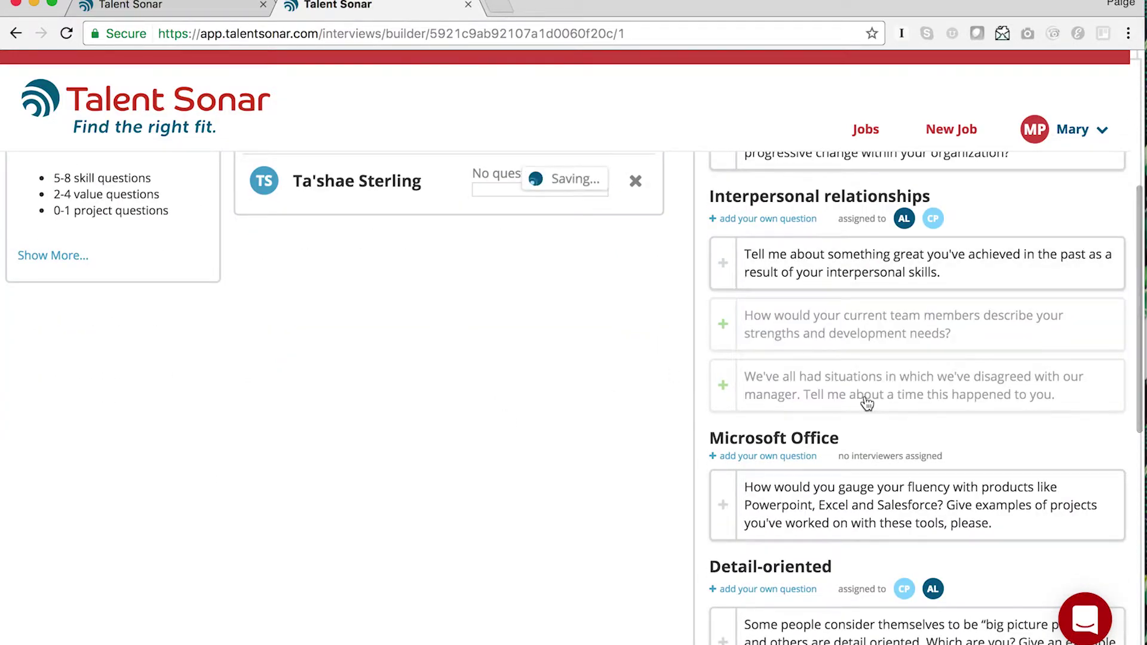
left_click(835, 529)
scroll(830, 573, "down", 2)
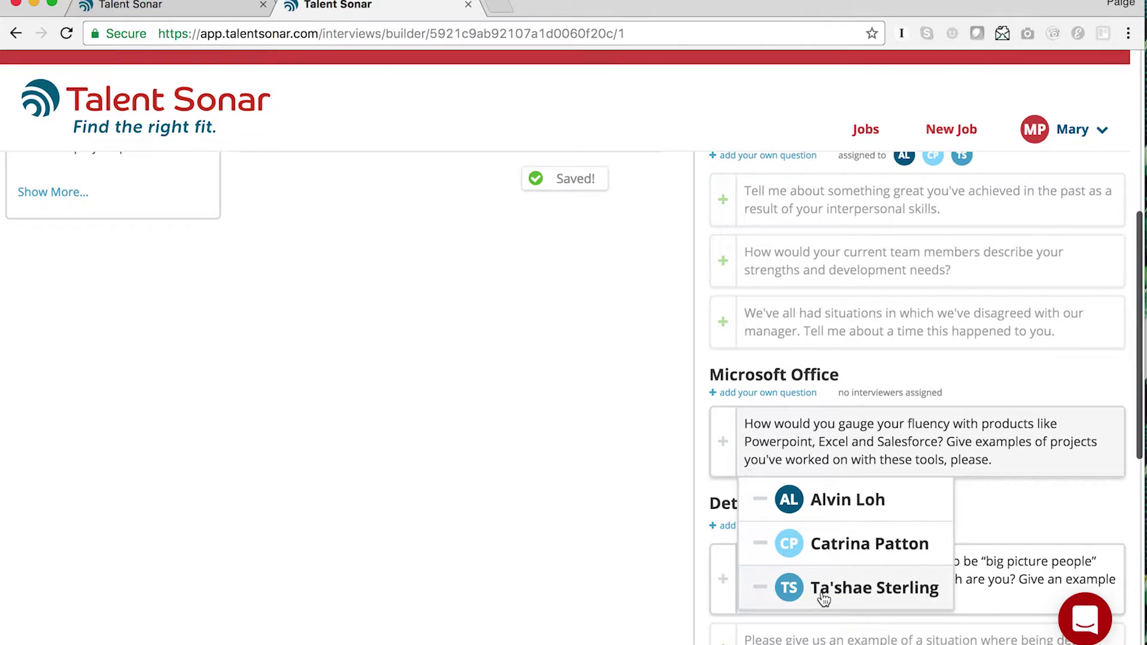
left_click(824, 591)
Step: Assign the Ethics and values question about an experience that tried the candidate's ethics to the third interviewer
scroll(824, 599, "up", 13)
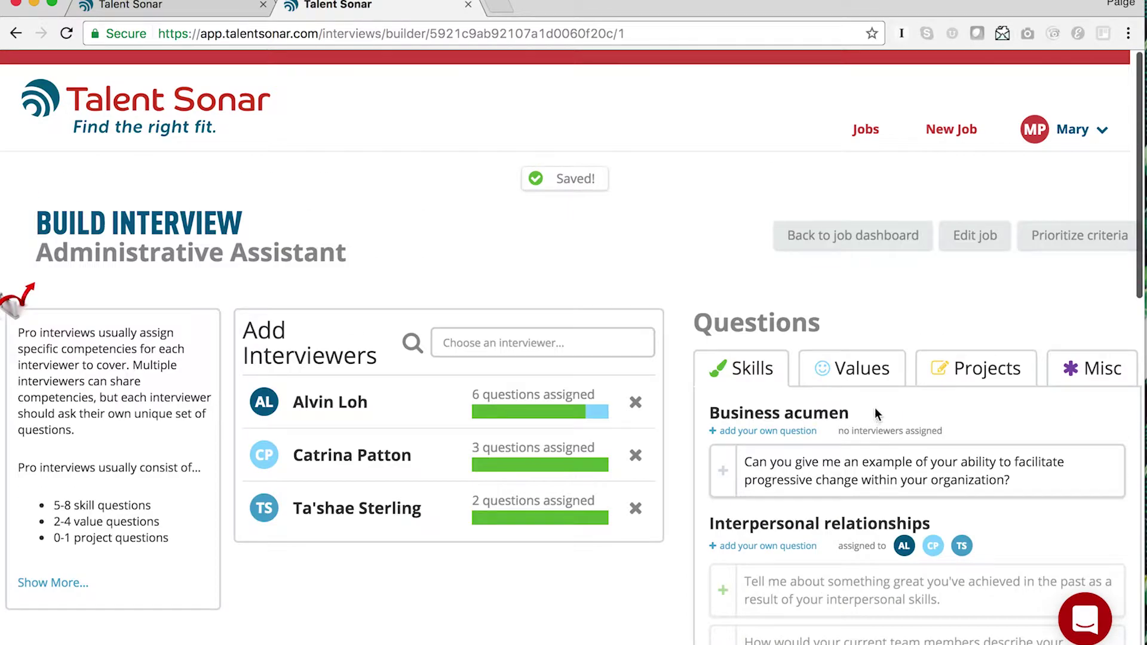
left_click(869, 382)
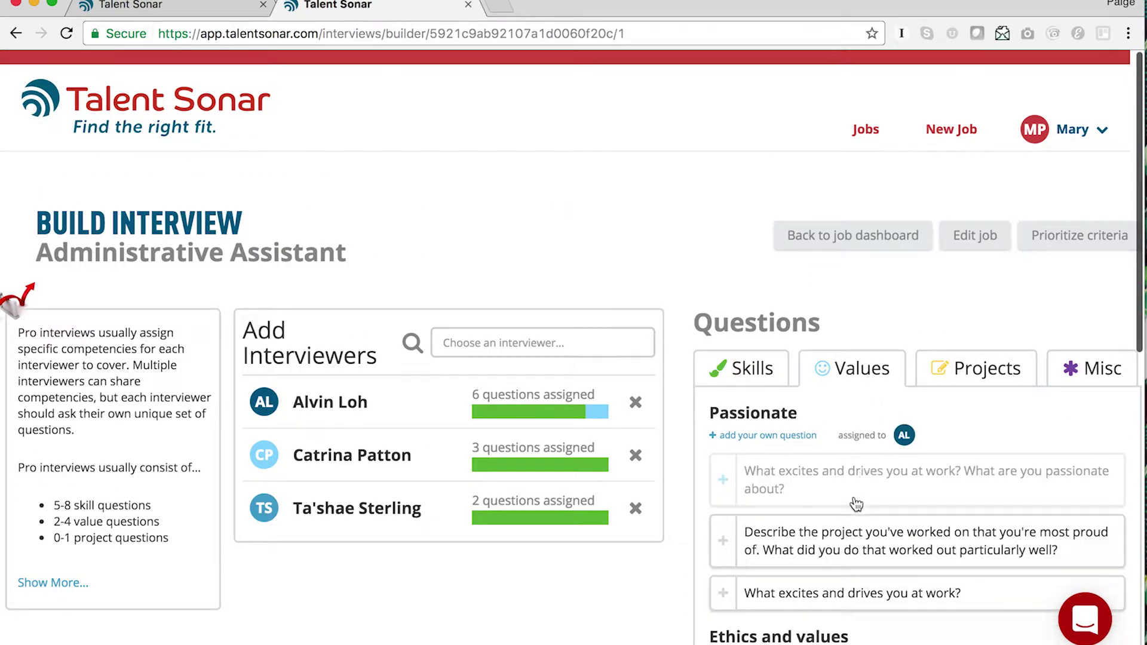
scroll(857, 504, "down", 4)
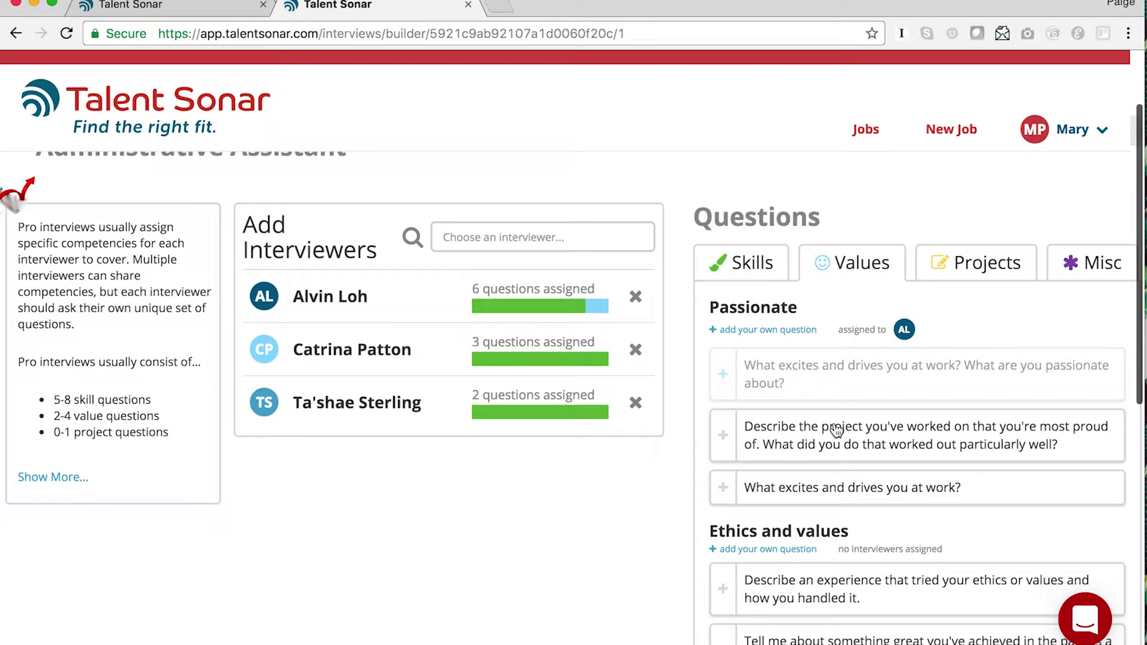
scroll(839, 431, "down", 7)
left_click(809, 429)
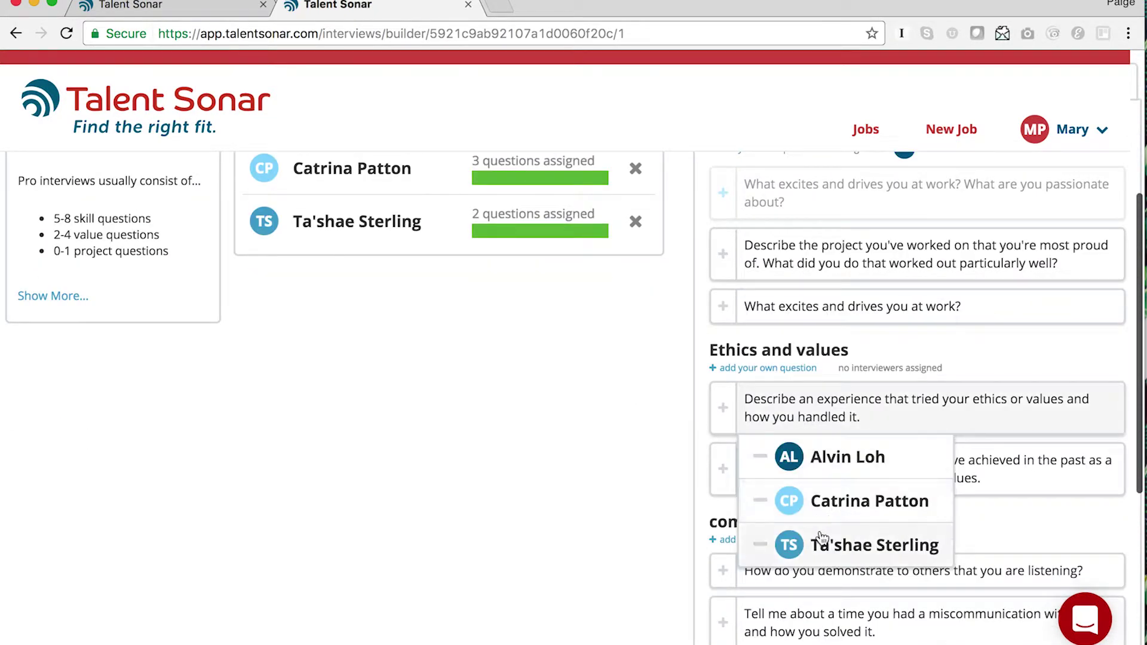
left_click(814, 542)
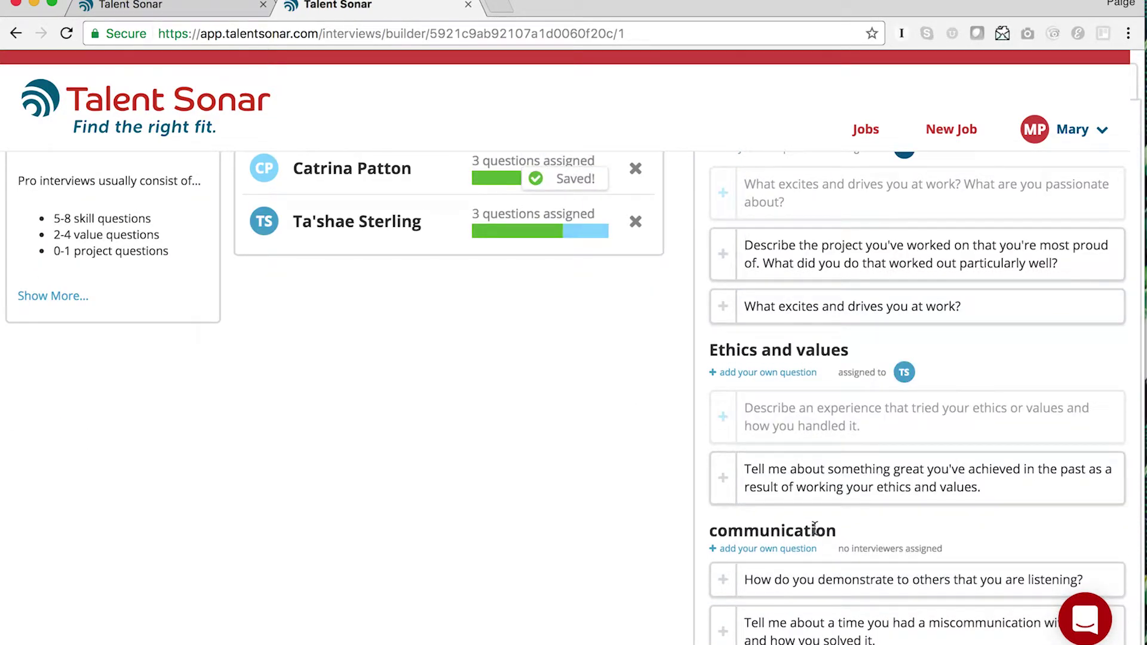
Step: Review the Misc interview questions and open a blank entry for adding a custom question
scroll(814, 529, "up", 10)
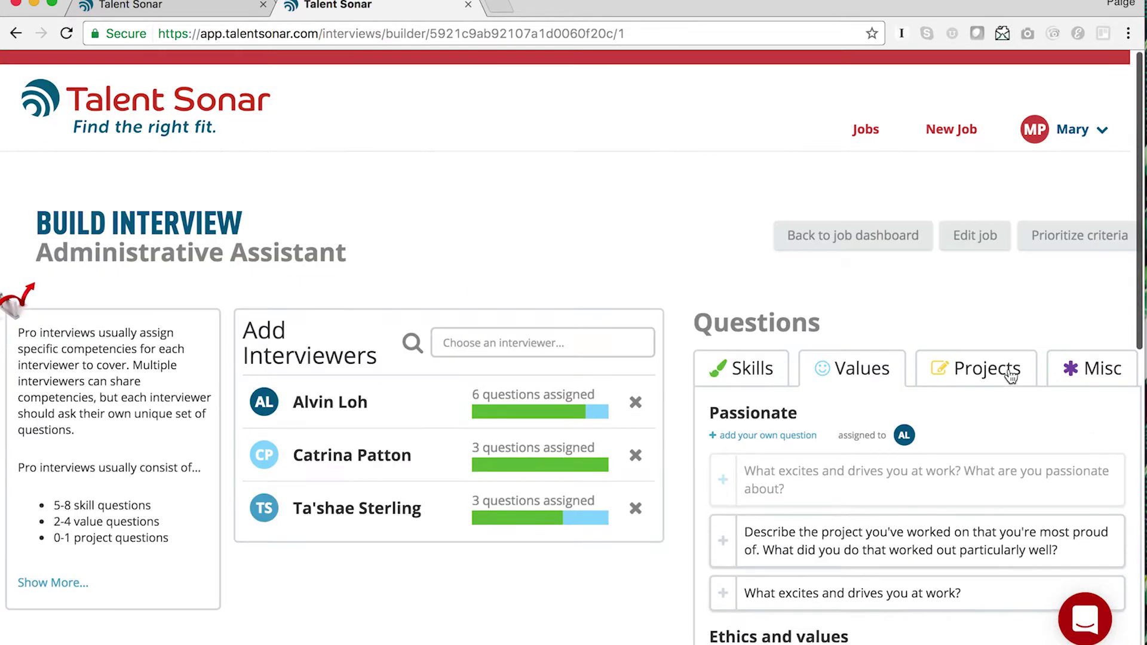
left_click(1077, 370)
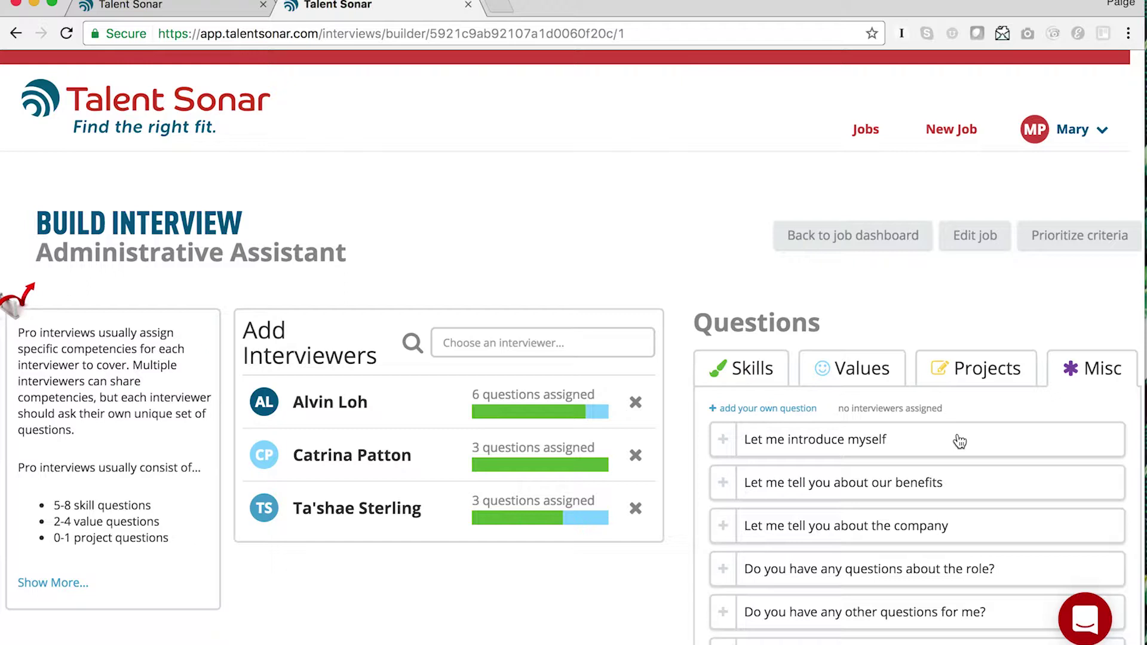
scroll(960, 442, "down", 3)
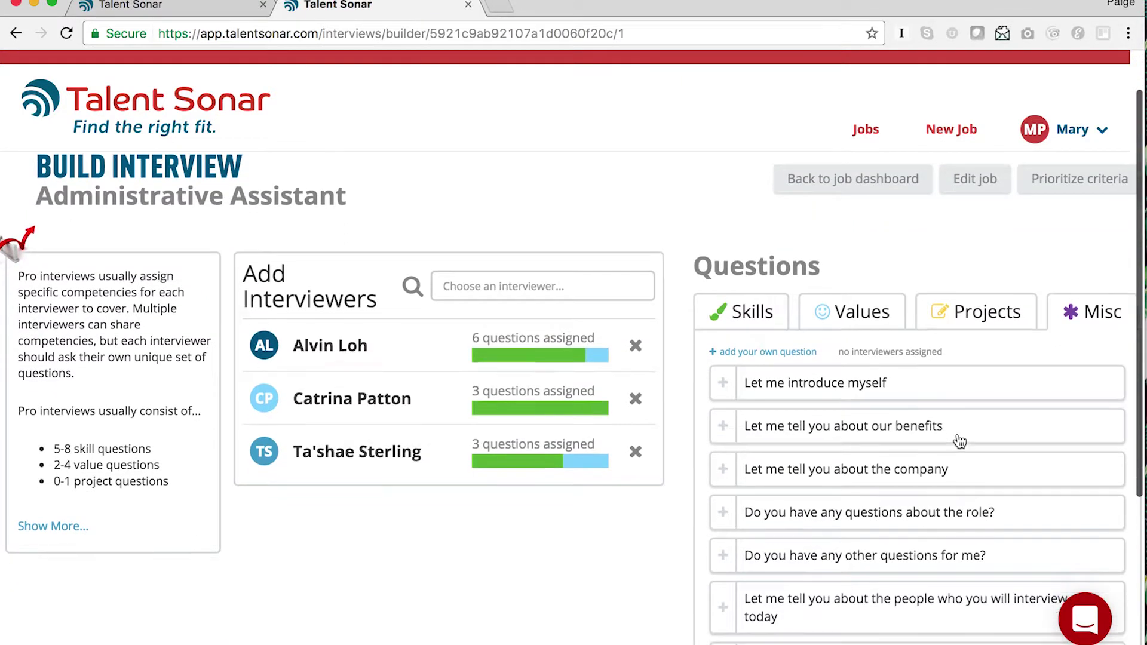
scroll(960, 442, "down", 2)
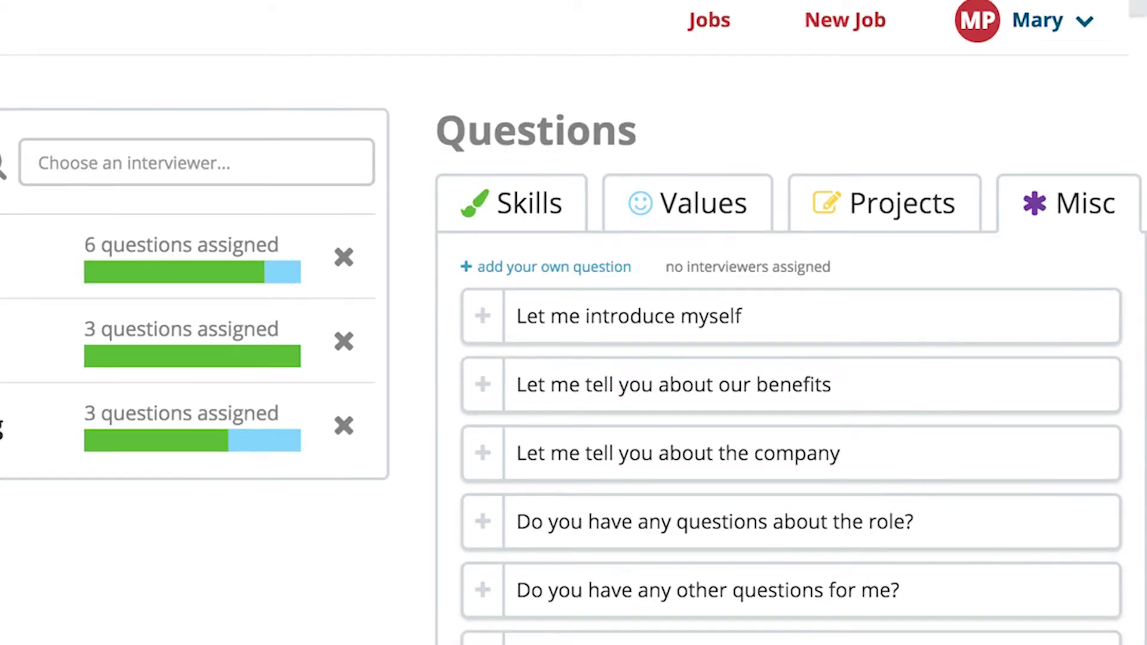
left_click(594, 269)
left_click(573, 381)
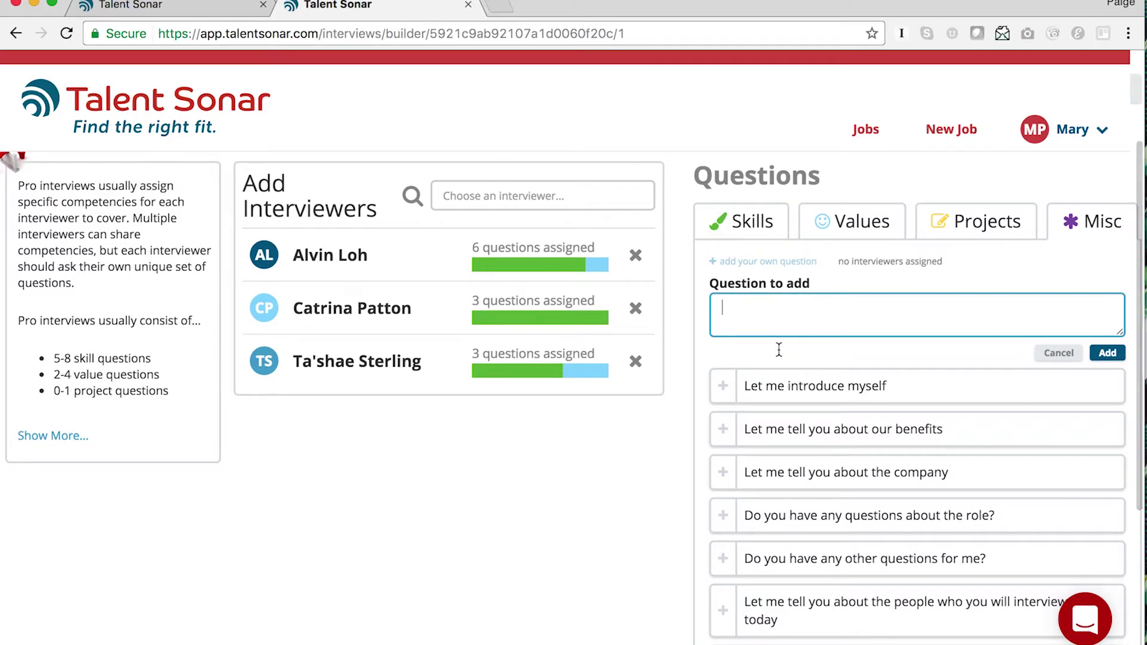
Step: Proceed to scheduling the interview and save the third interviewer's slot for 24-May-17 at 10:30 AM, lasting 45 minutes
scroll(779, 349, "down", 1)
scroll(778, 349, "down", 3)
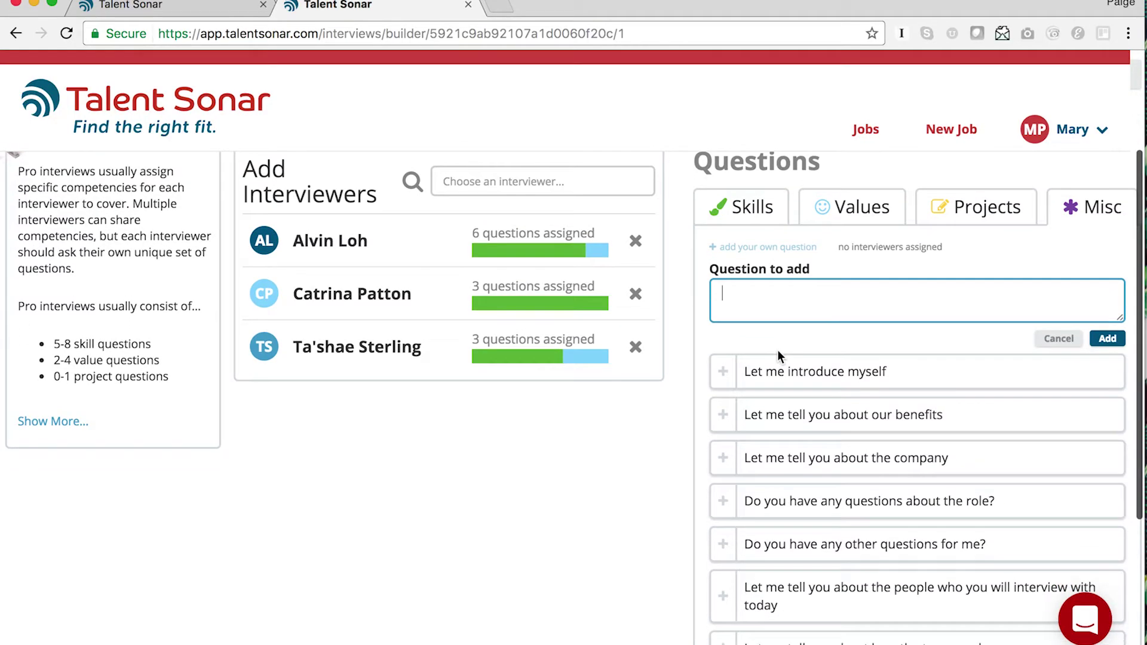
scroll(472, 496, "down", 5)
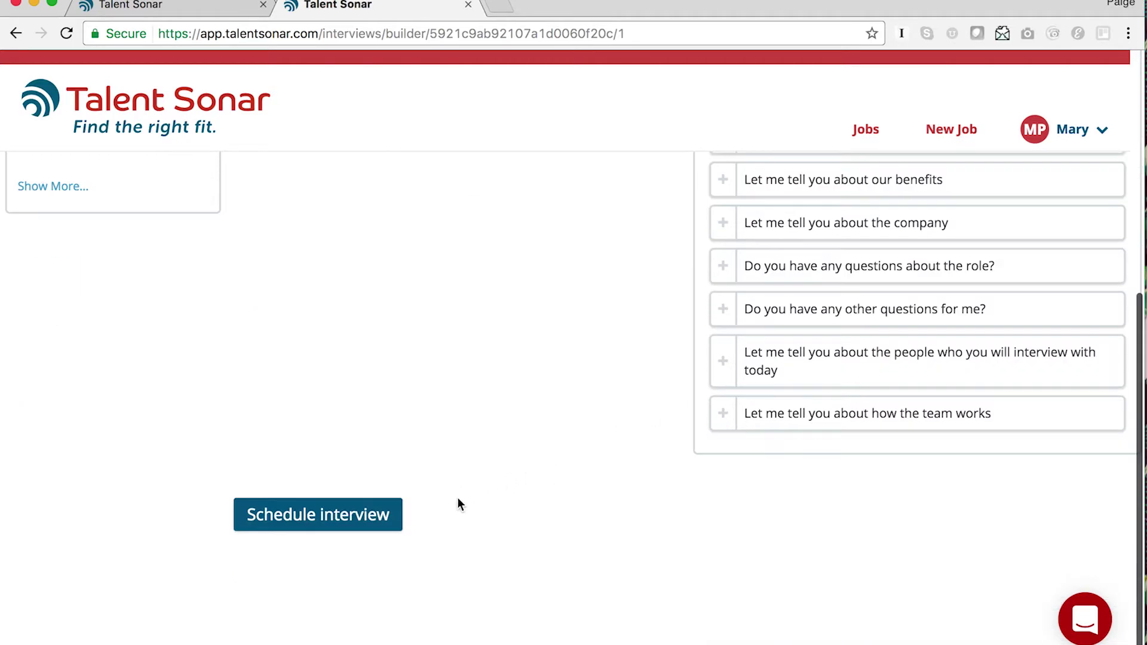
left_click(365, 521)
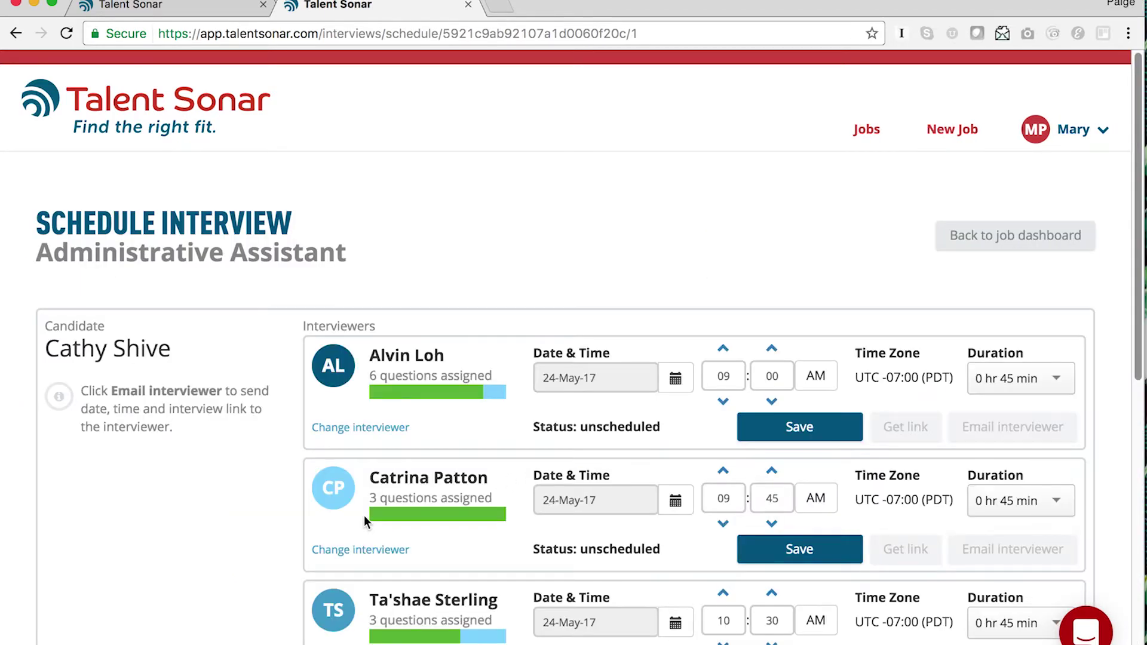
scroll(760, 540, "down", 1)
left_click(779, 635)
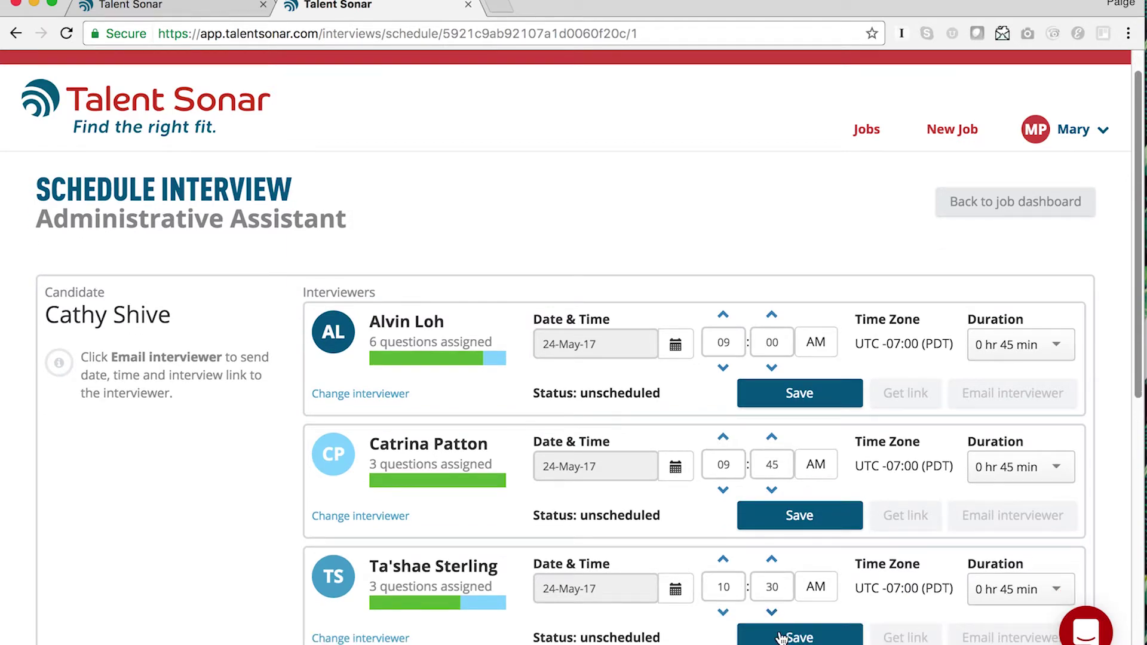
Step: Copy the third interviewer's interview link and open it in a new browser tab
left_click(886, 637)
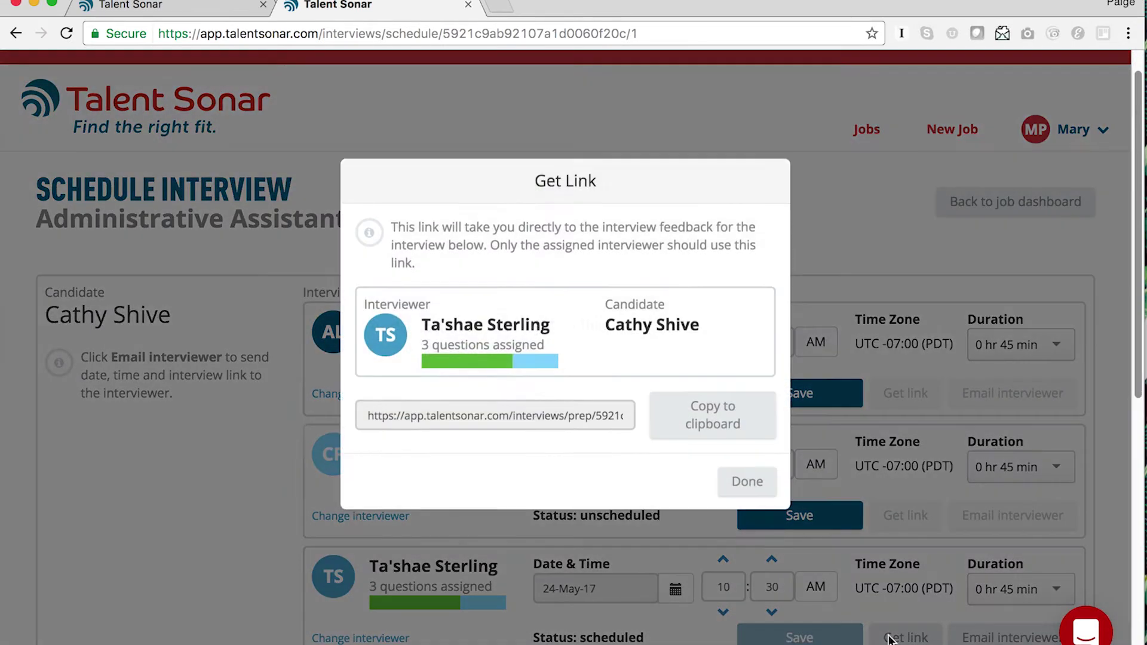
left_click(773, 452)
key("super+t")
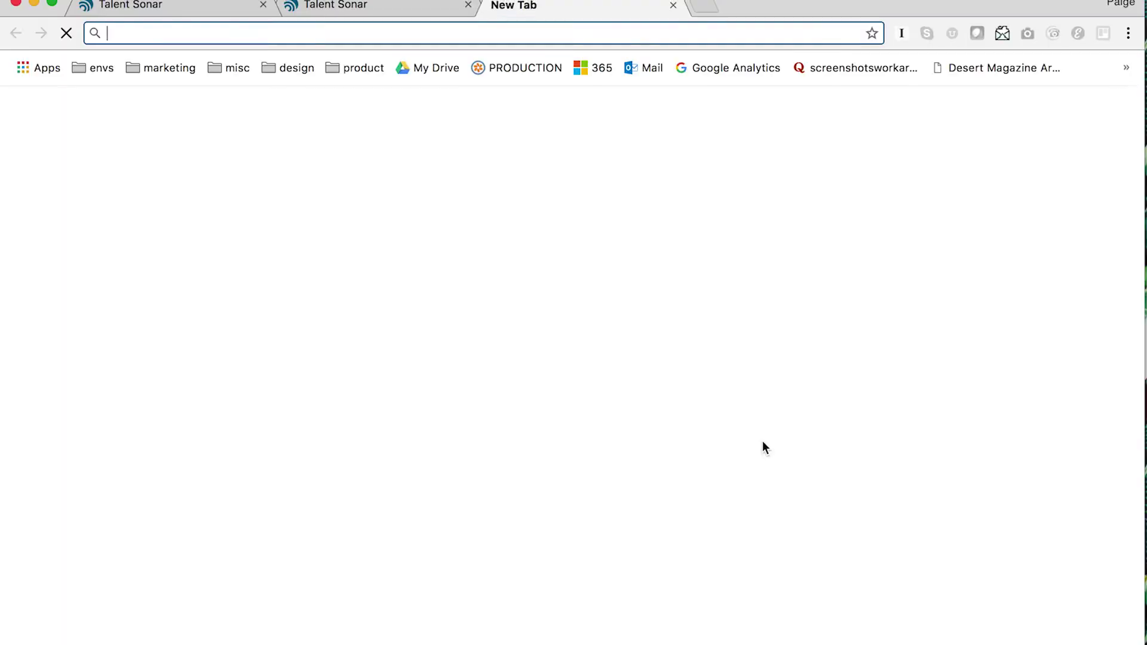
key("super+v")
key("Return")
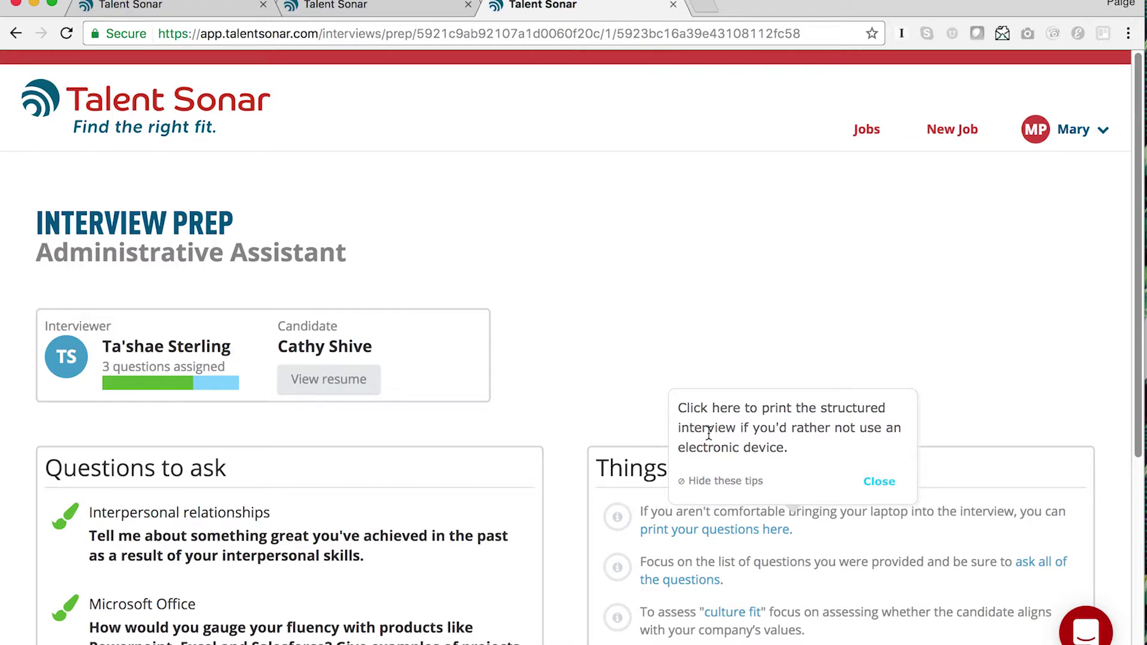
Step: Dismiss the printing tip and review the assigned questions and interview reminders on the prep page
left_click(879, 482)
scroll(879, 486, "down", 3)
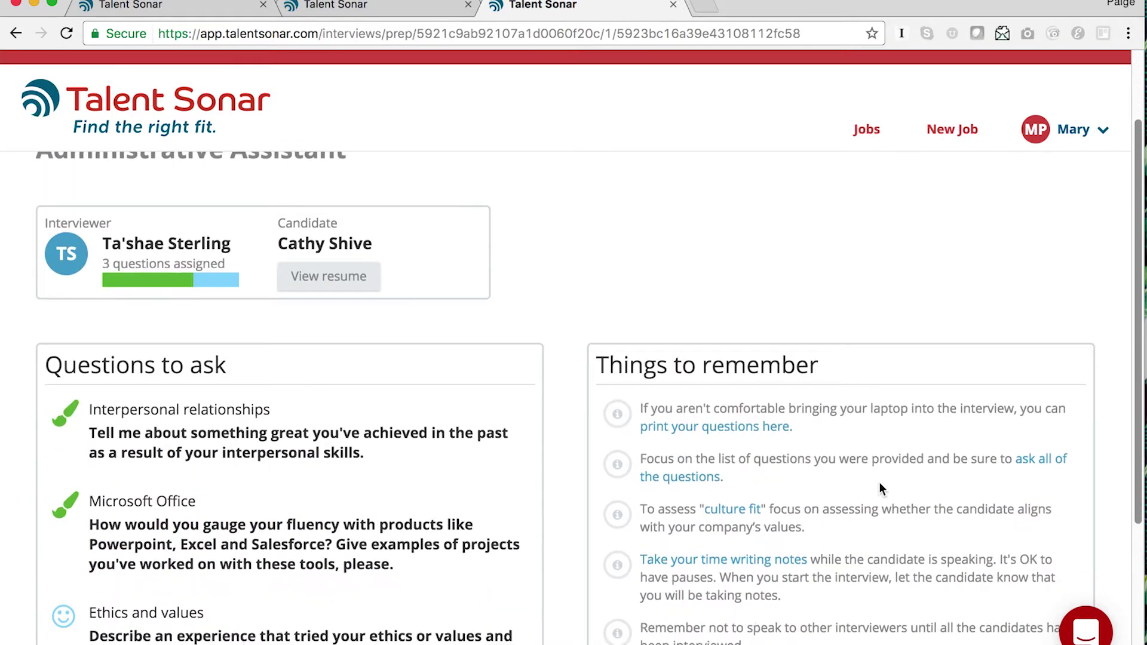
scroll(879, 484, "down", 3)
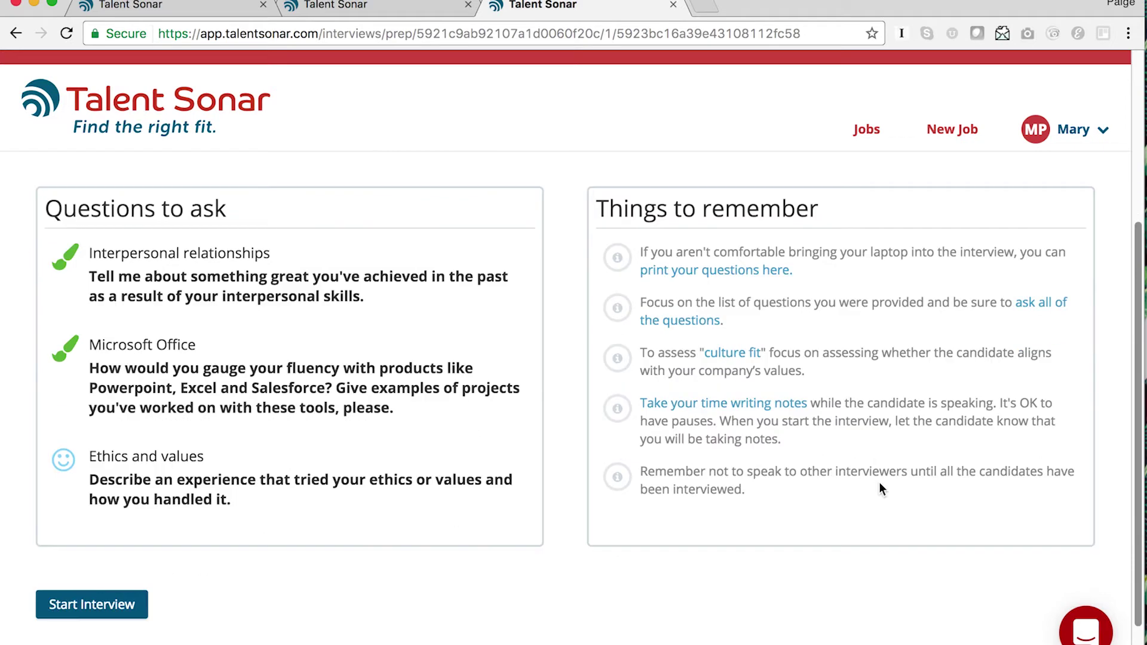
Step: Start the interview, enter "Candidate says" as the response to the interpersonal relationships question, and submit the notes
left_click(84, 611)
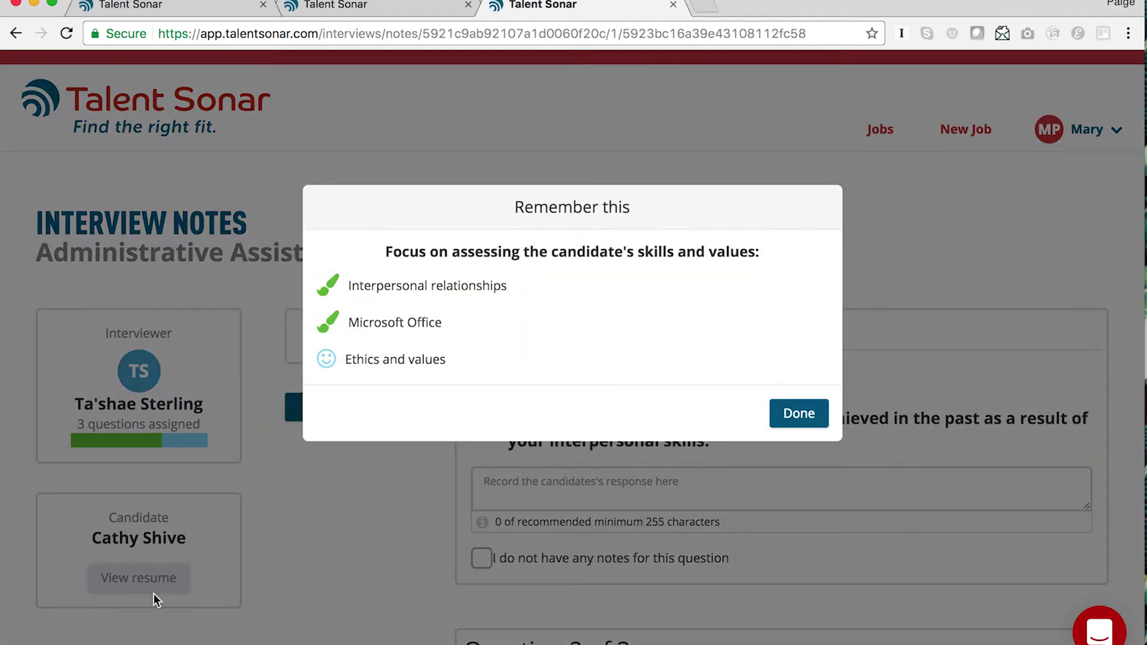
left_click(813, 420)
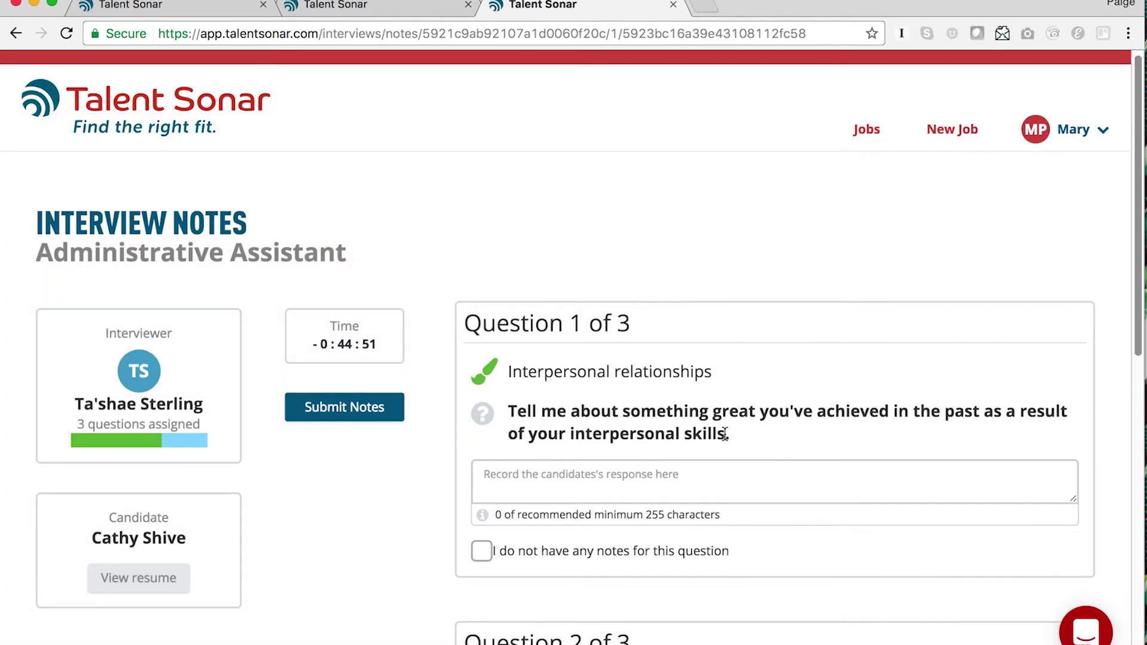
type("Candidate says")
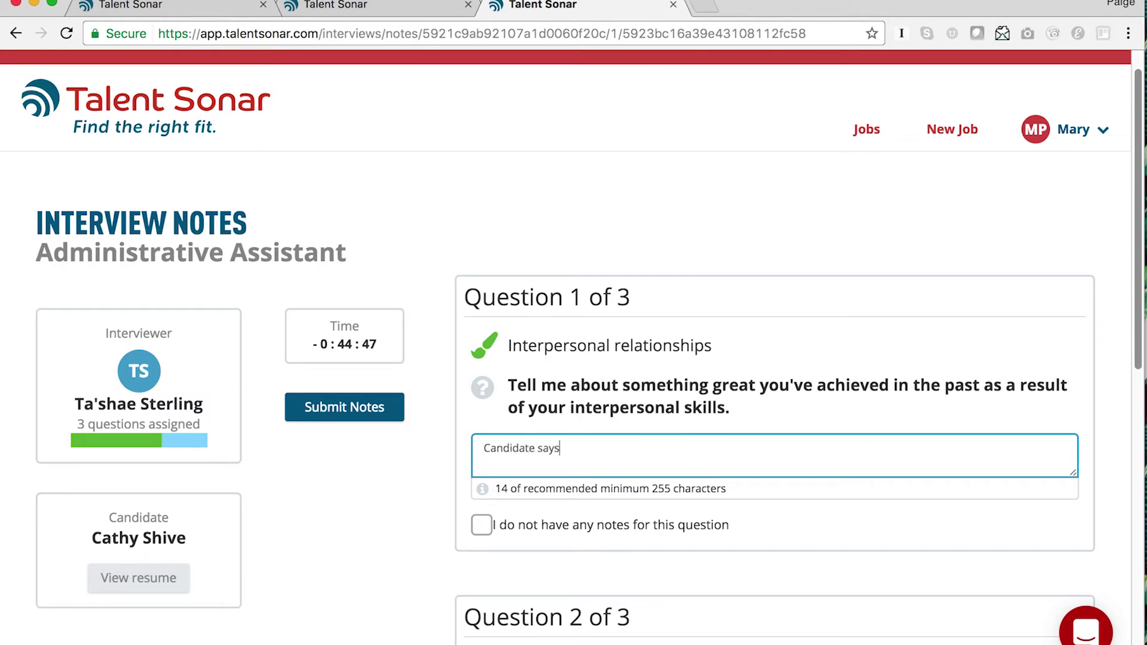
scroll(697, 443, "down", 7)
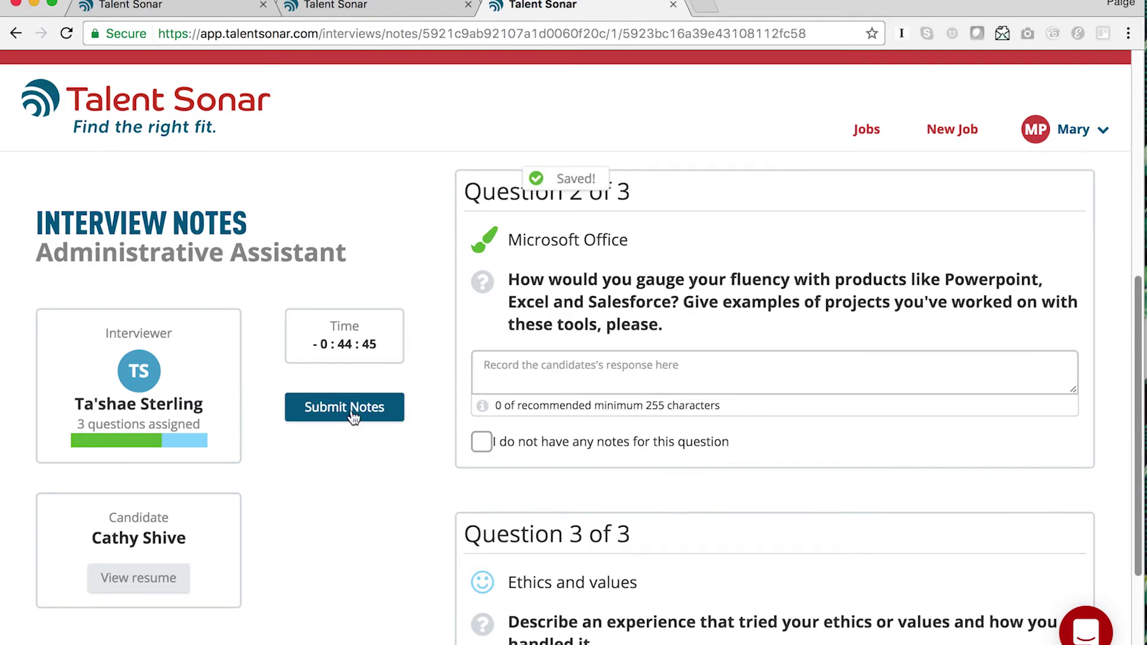
left_click(355, 418)
left_click(707, 358)
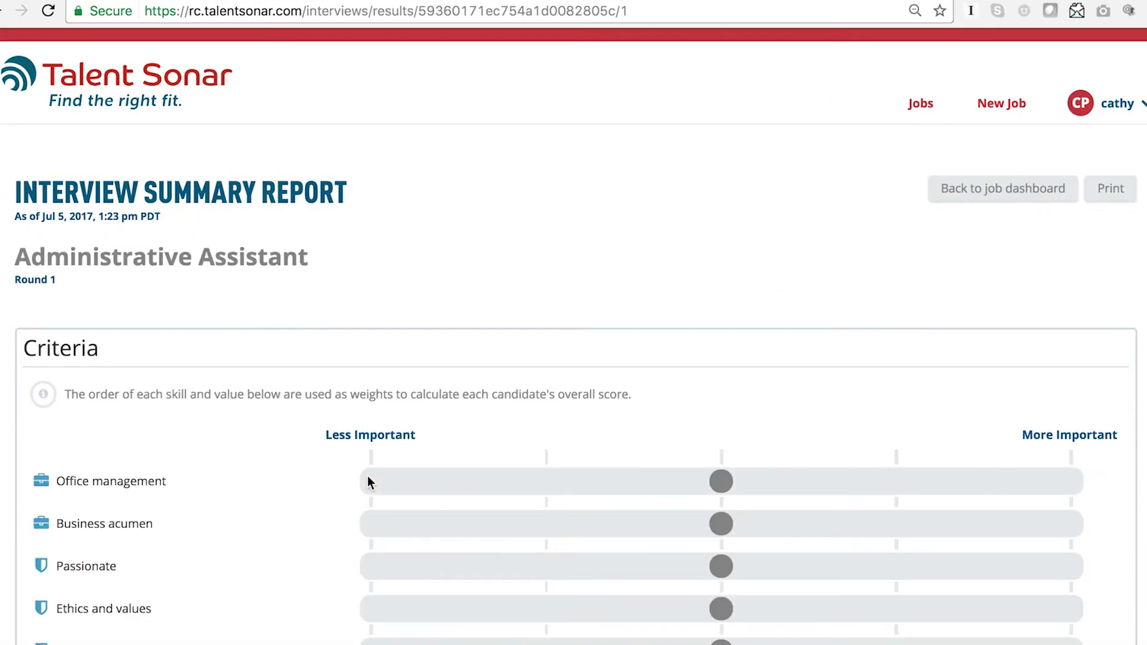
Step: Review the Round 1 interview summary report, examining the criteria weights and each candidate's overall score and criteria ratings
scroll(369, 481, "down", 4)
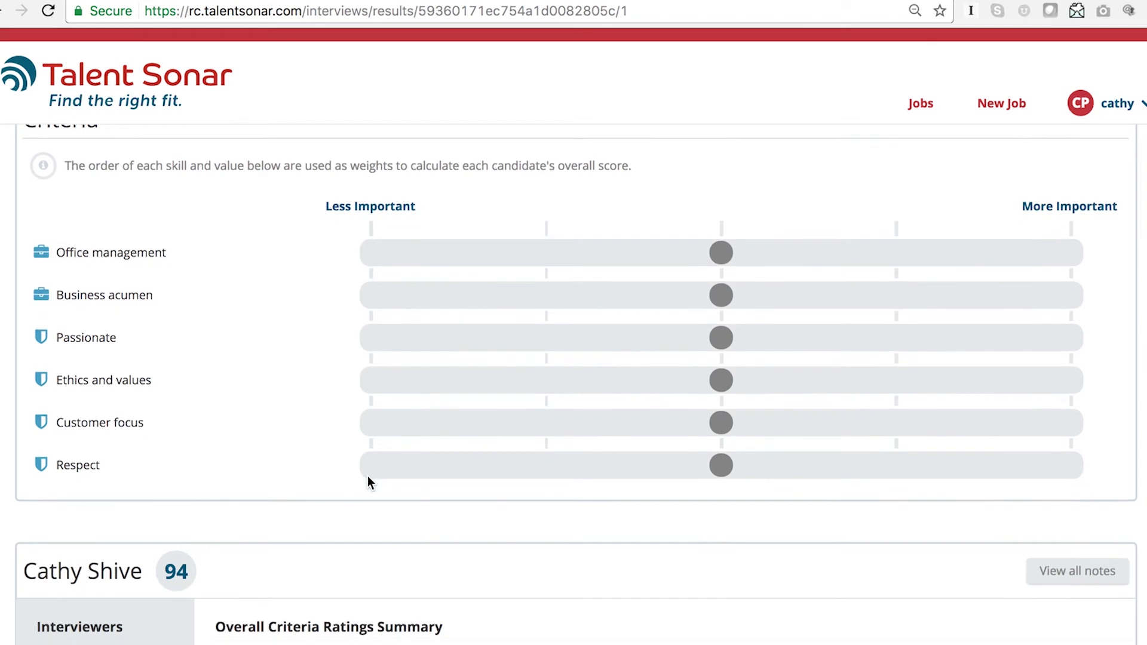
scroll(368, 478, "down", 7)
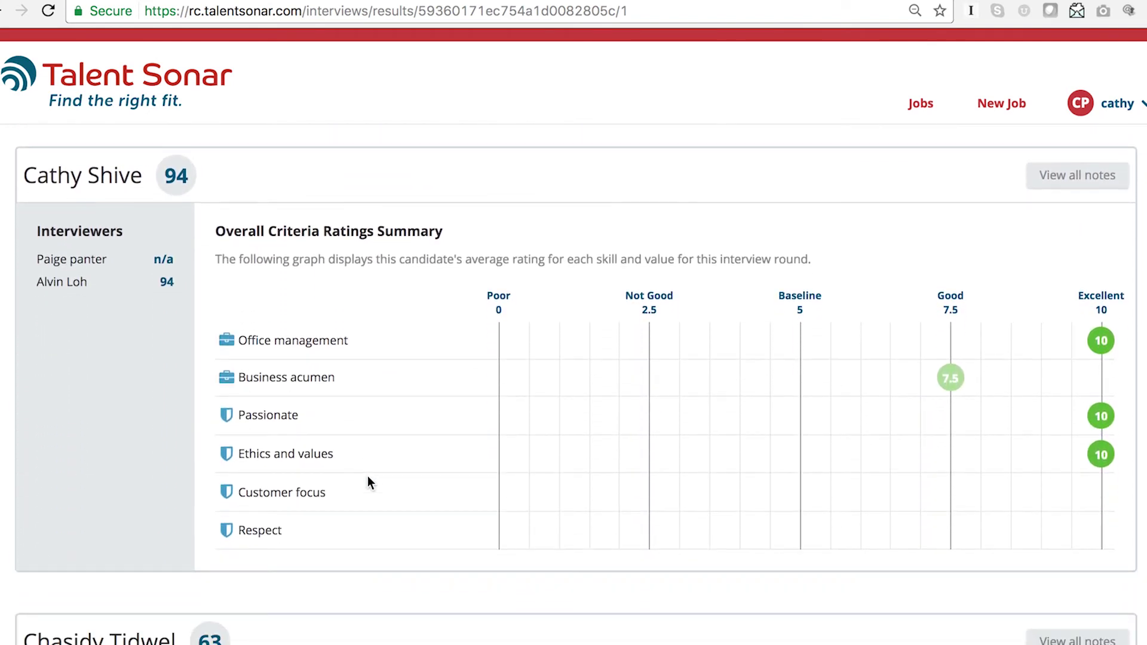
scroll(367, 482, "down", 5)
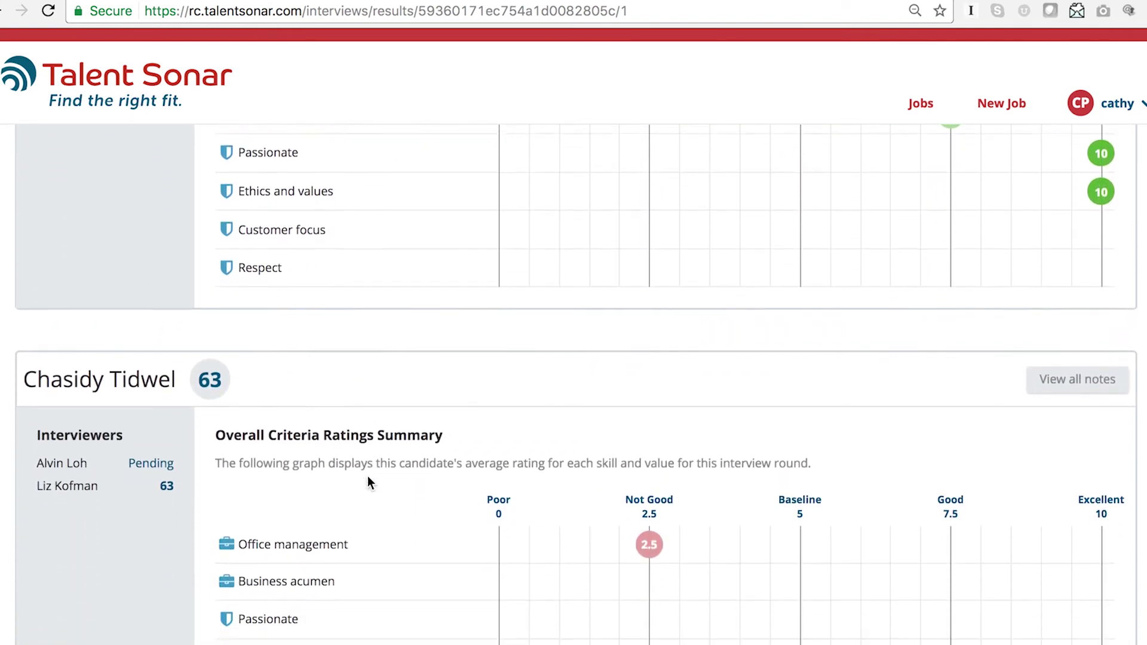
scroll(367, 481, "down", 3)
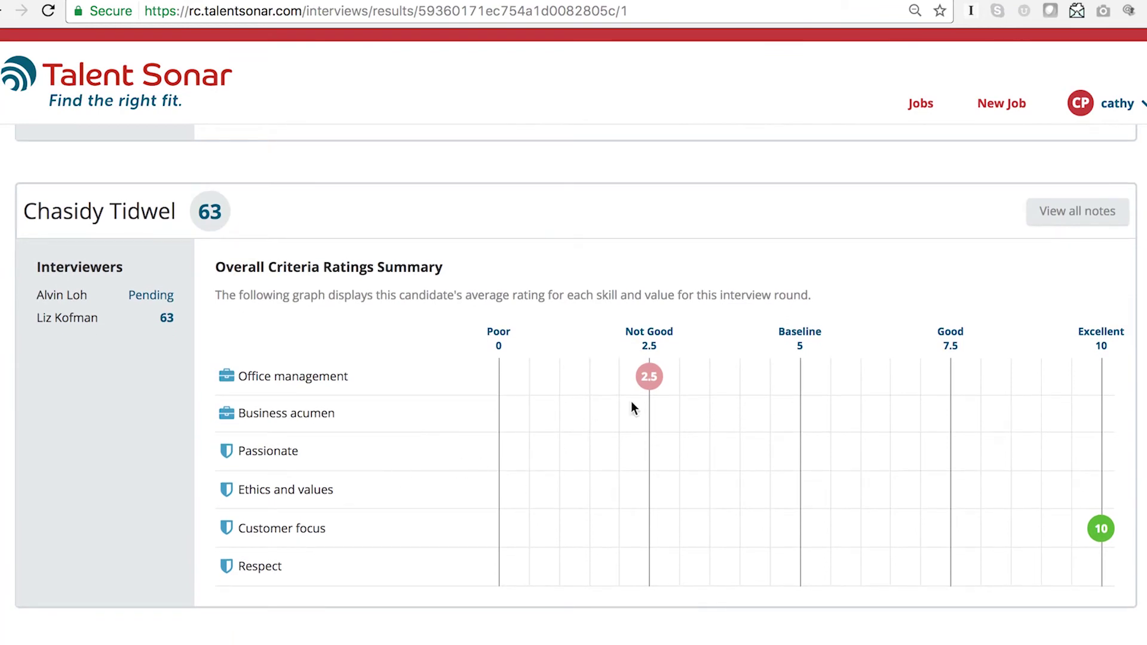
Step: Open the second candidate's full interview notes and examine the question responses and criteria ratings
left_click(1061, 225)
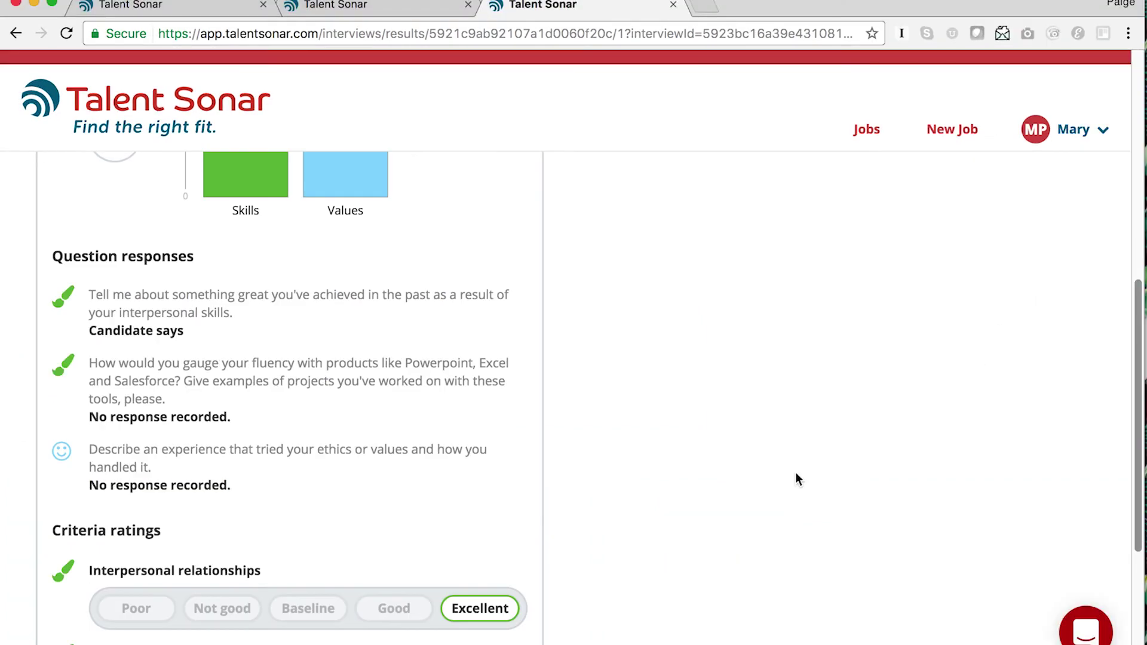
scroll(797, 477, "down", 4)
scroll(797, 478, "down", 1)
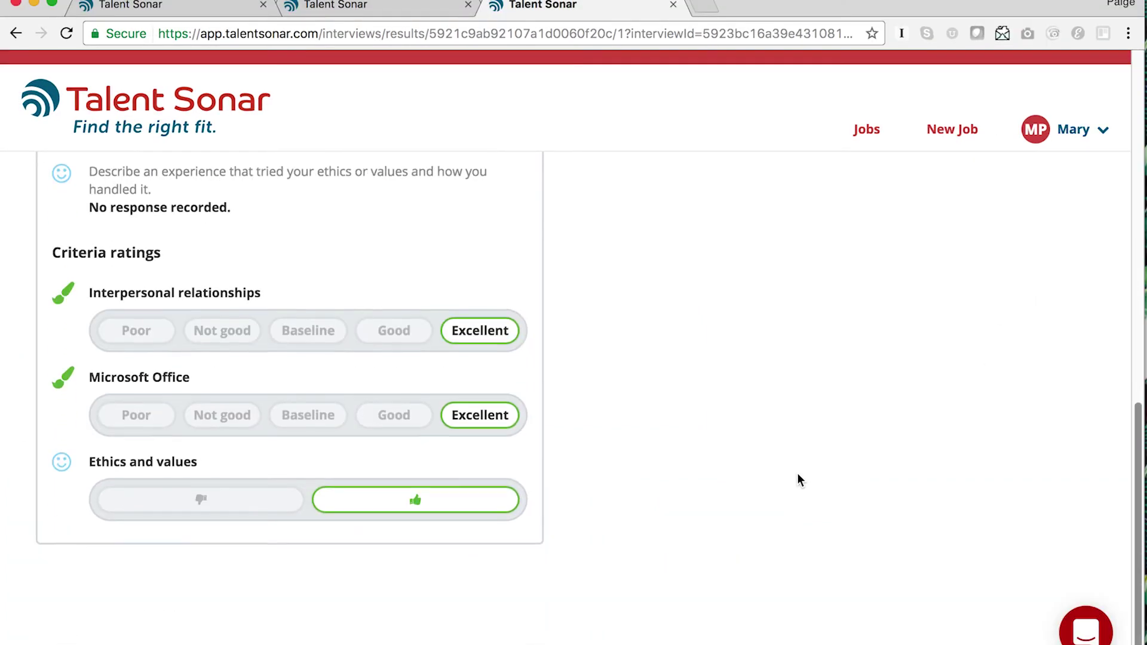